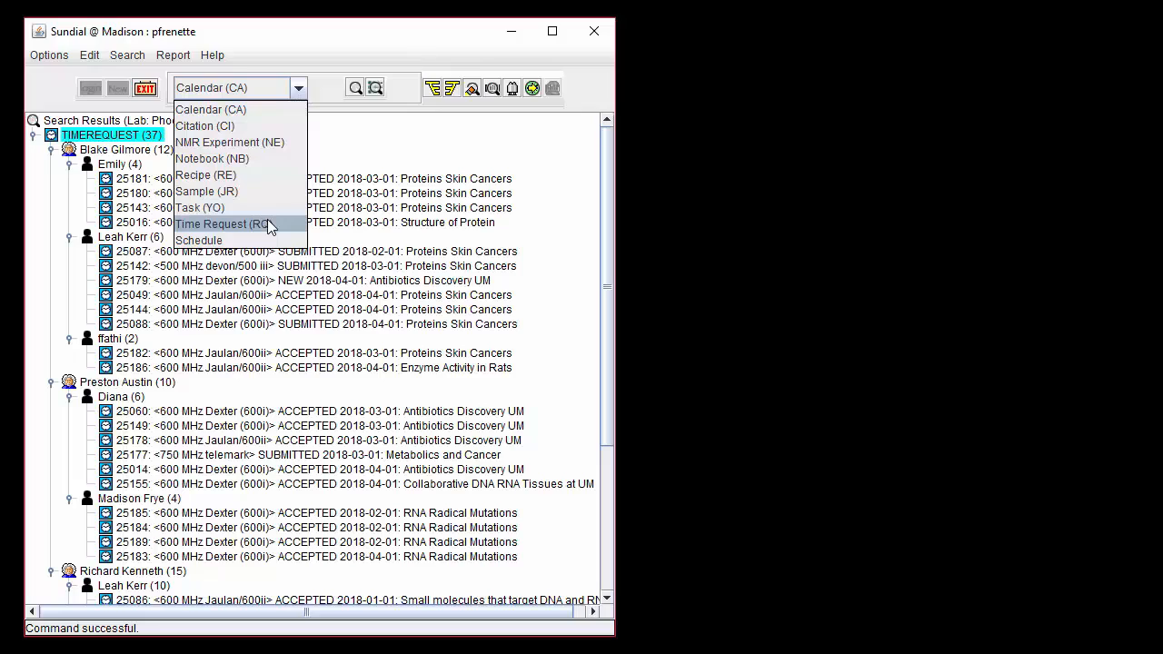
- Search the lab's time requests for those with the status SUBMITTED
click(270, 226)
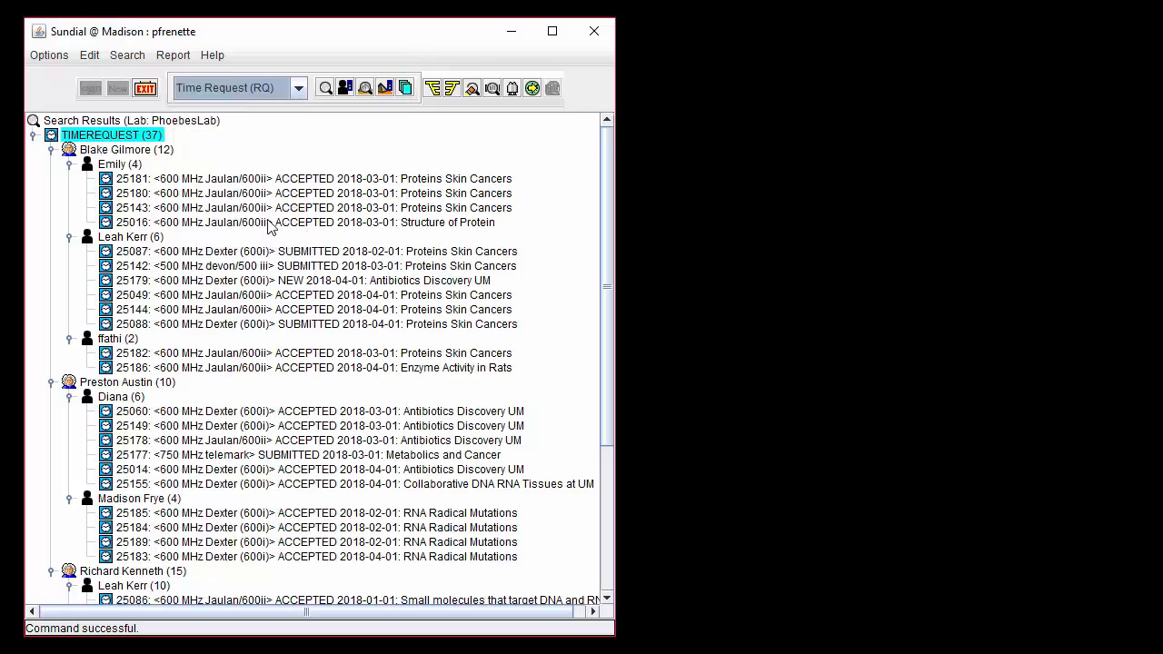
click(364, 89)
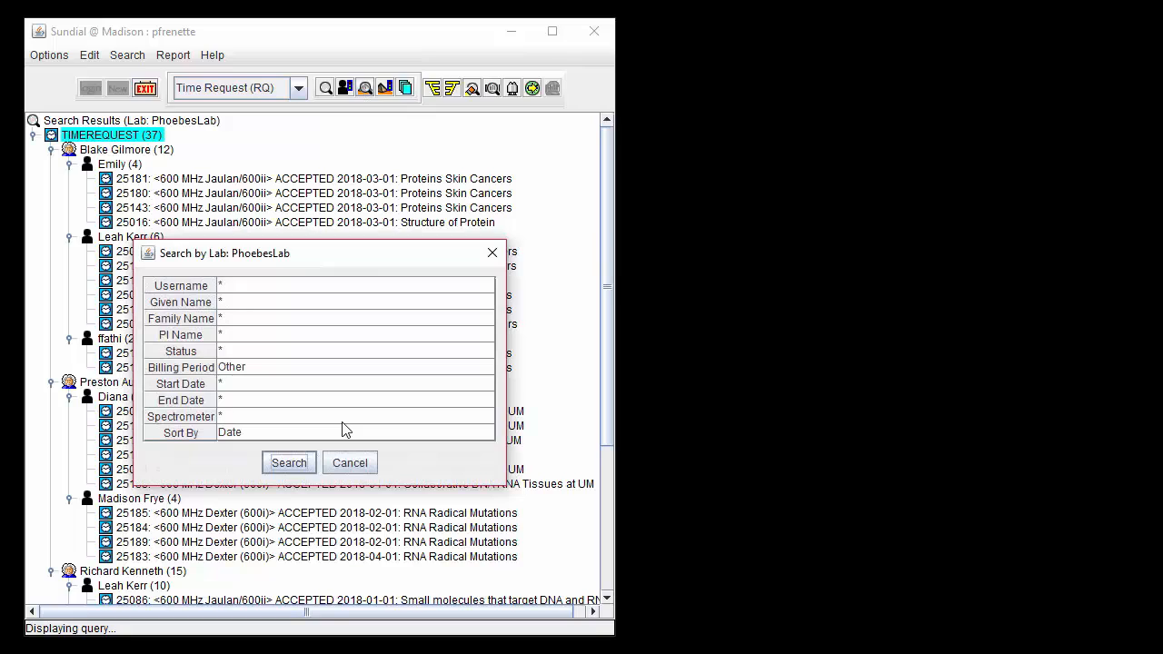
click(308, 352)
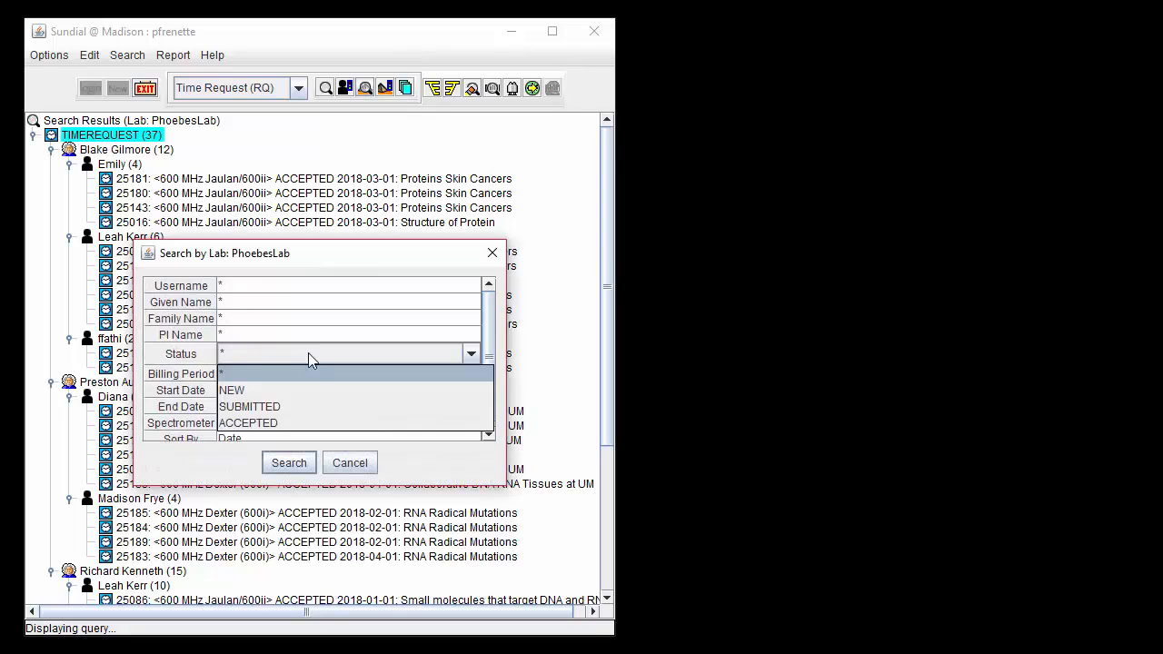
click(305, 406)
click(293, 461)
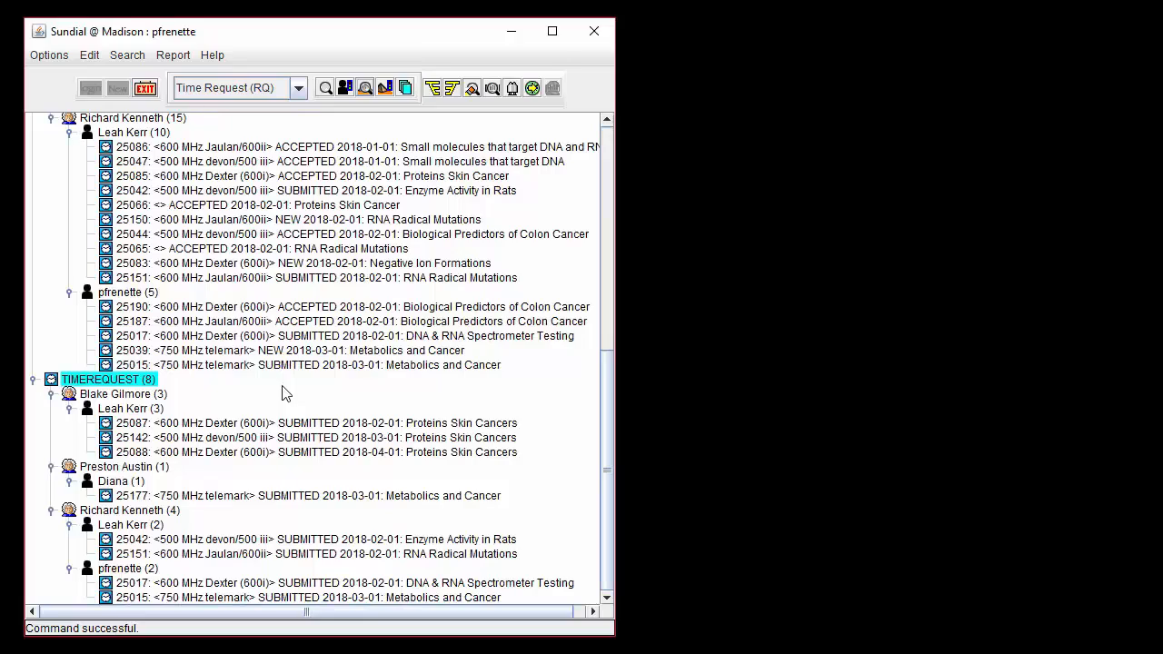
- Narrow the submitted time request query by lab to the spectrometer Dexter (600i) (Dexter 600i 600 MHz)
right_click(135, 382)
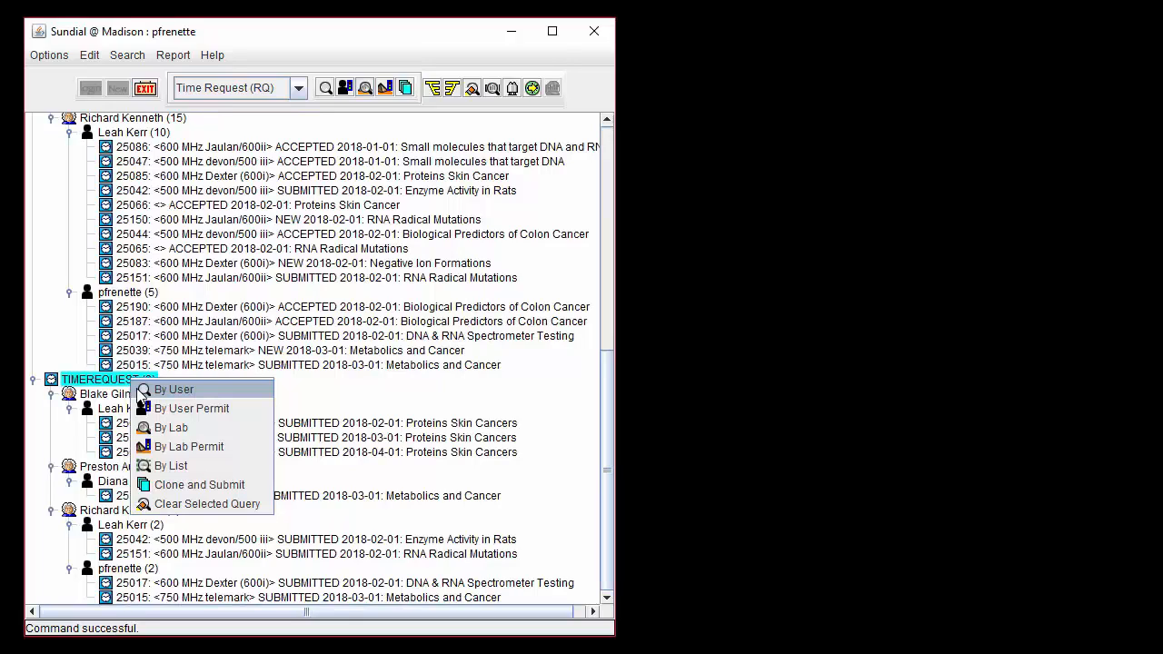
click(159, 430)
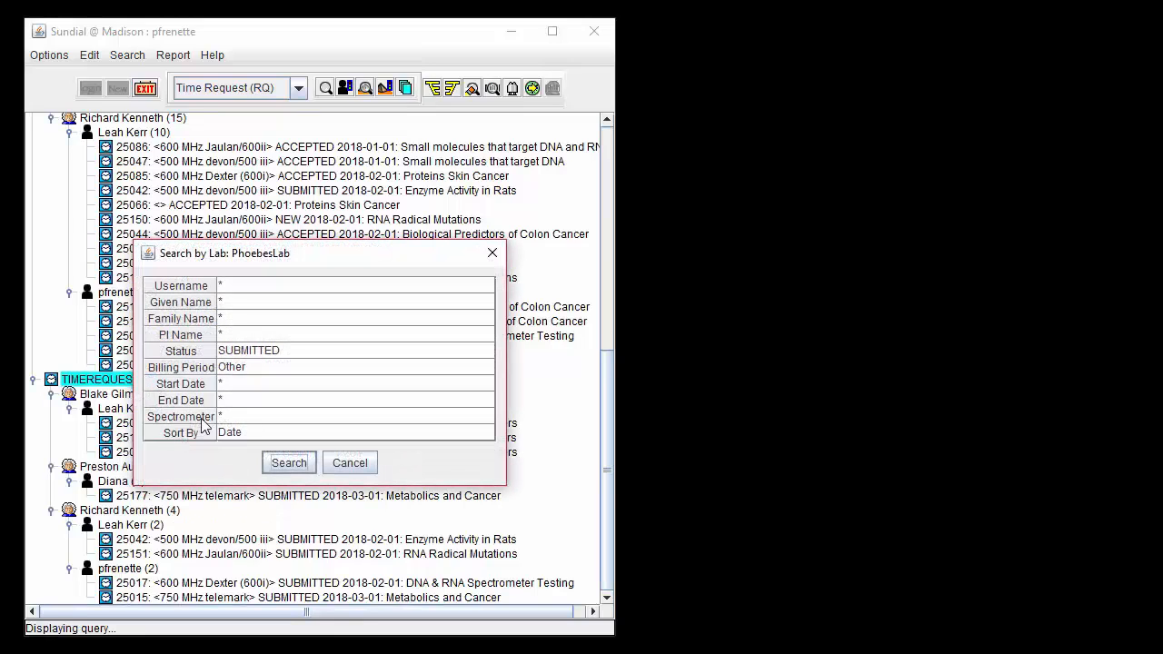
click(233, 419)
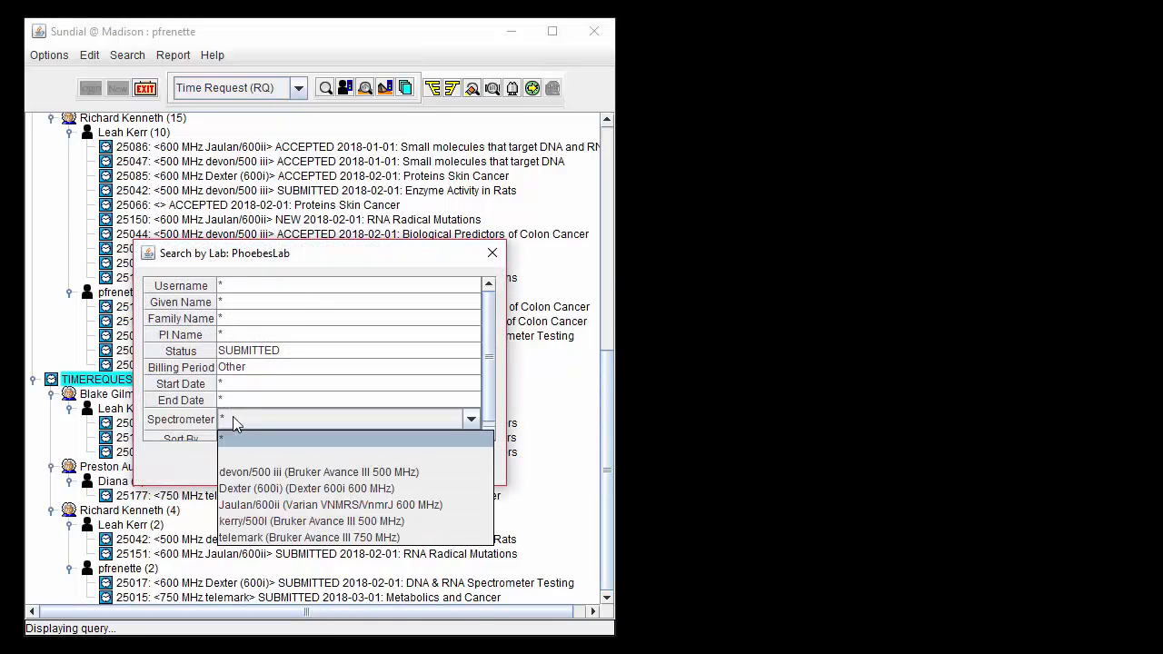
click(252, 488)
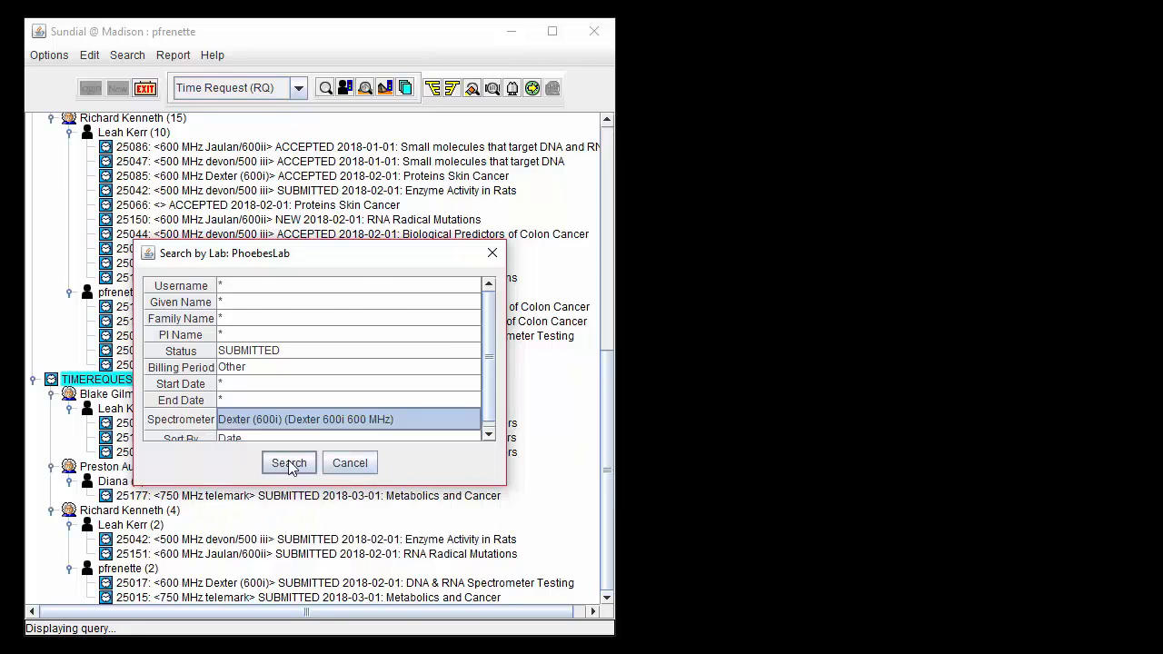
click(306, 465)
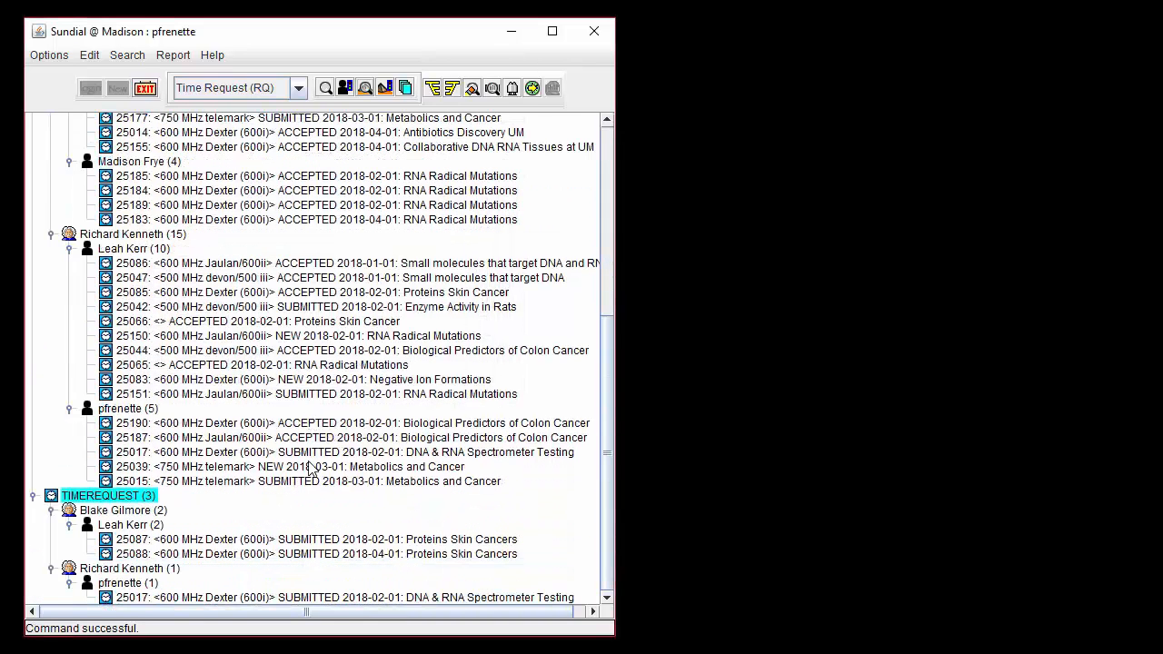
- Open the submitted Proteins Skin Cancers time request dated 2018-02-01 and view its creator's contact details
click(311, 539)
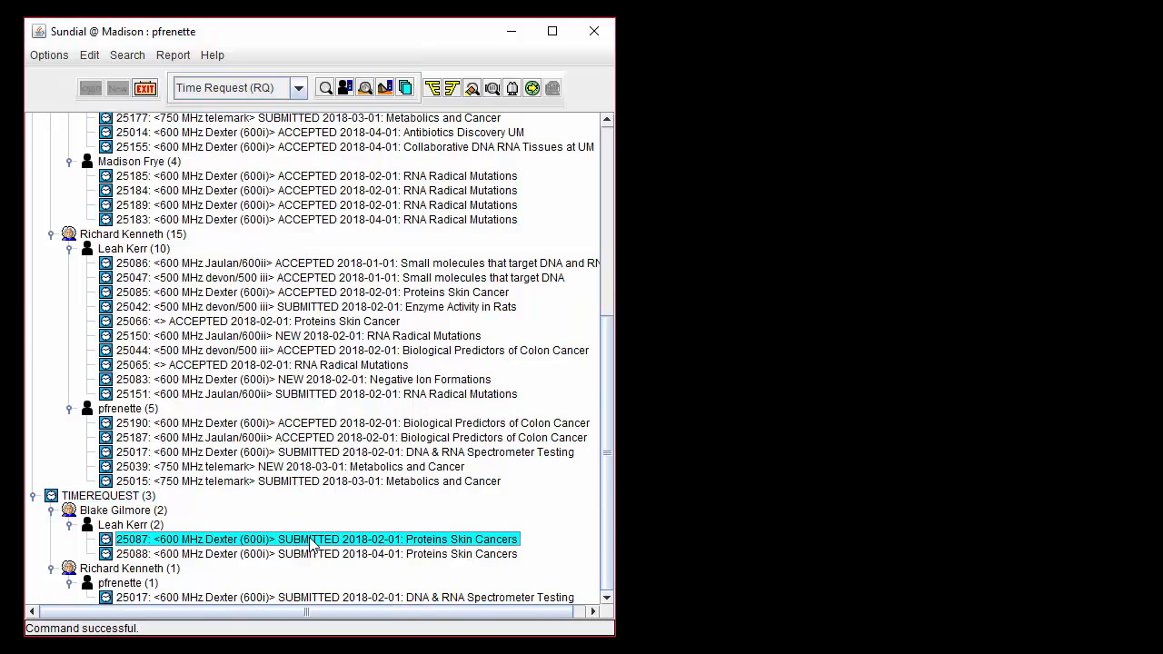
double_click(311, 540)
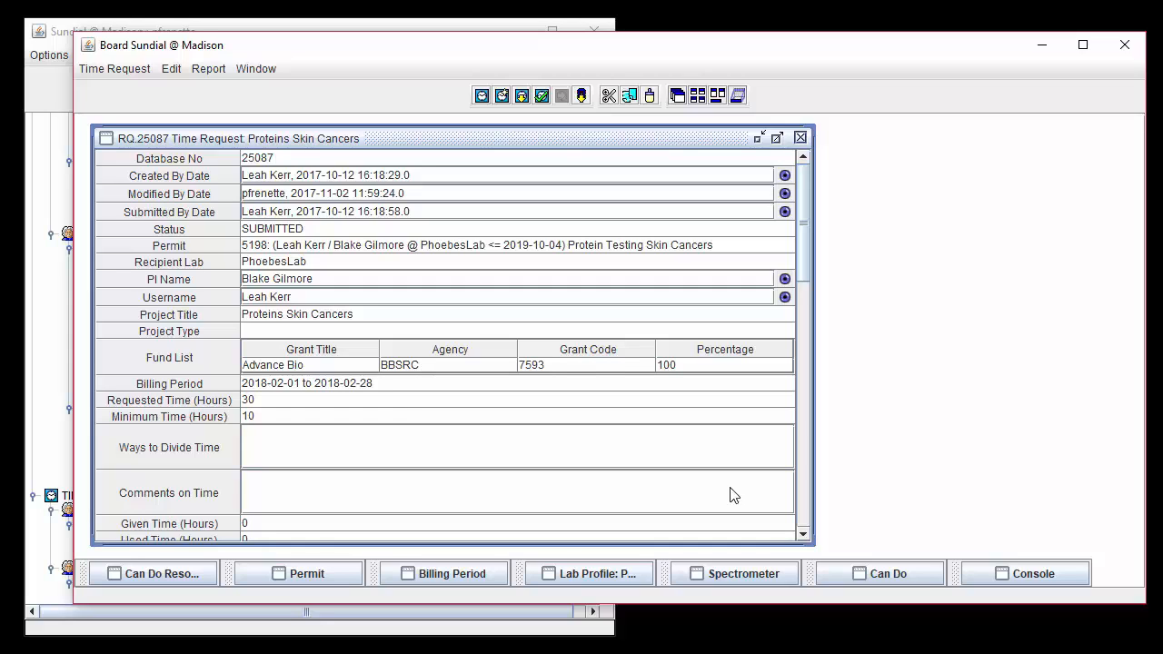
click(784, 177)
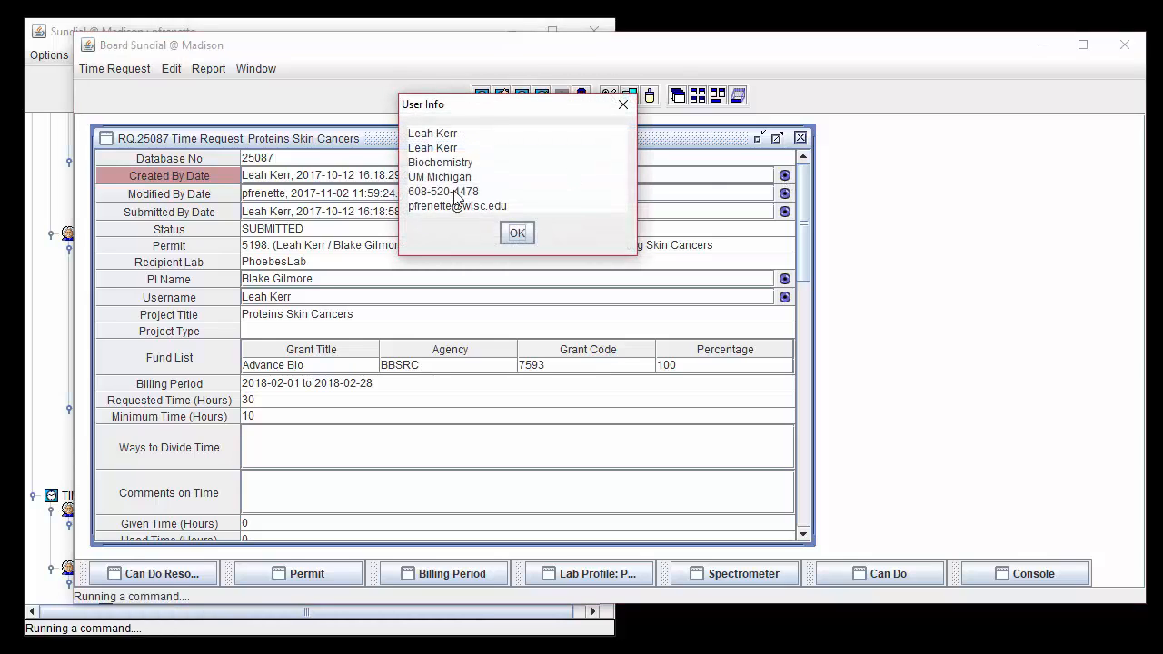
drag(409, 134, 514, 207)
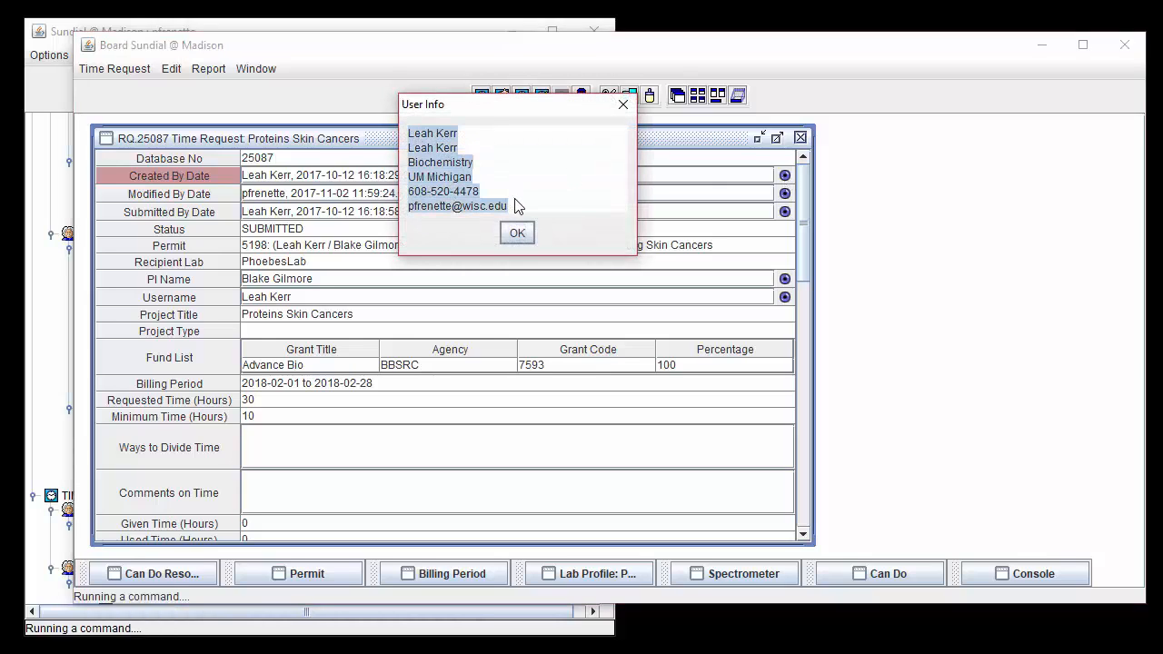
click(517, 234)
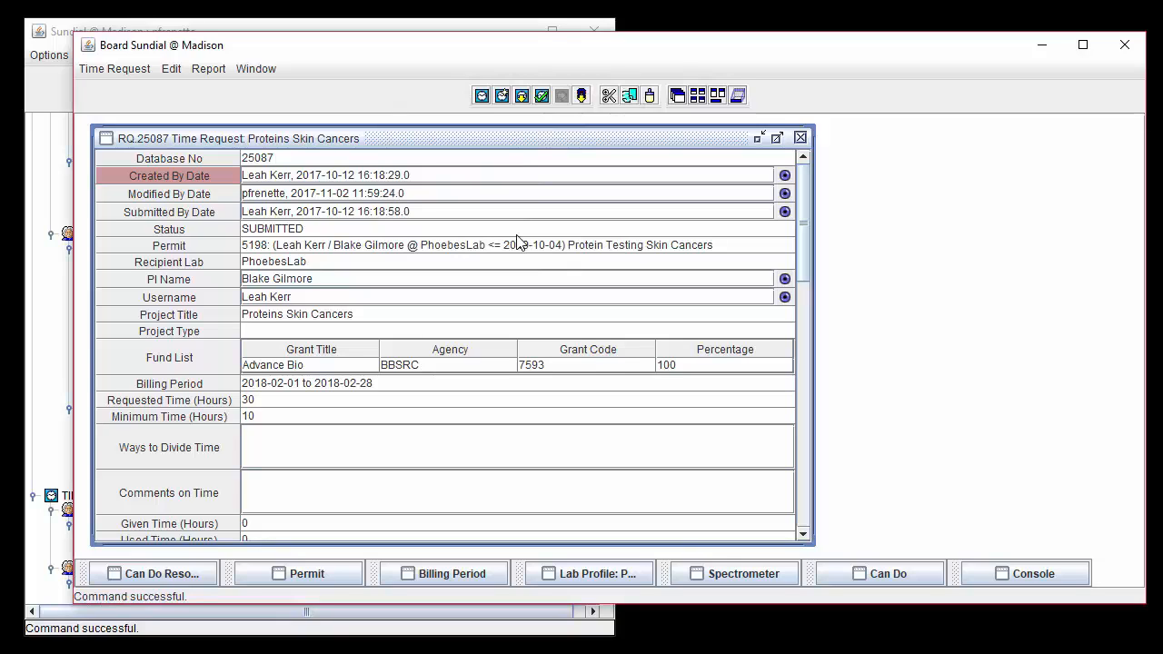
- Set the time request's status to ACCEPTED and save the time request
click(447, 232)
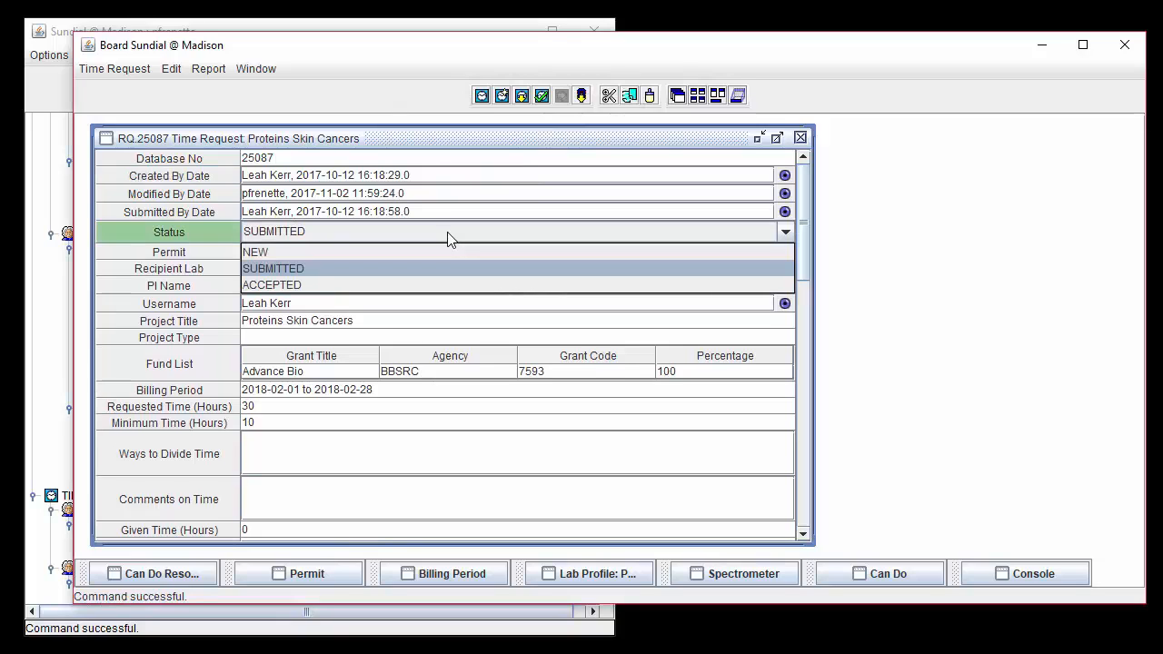
click(447, 286)
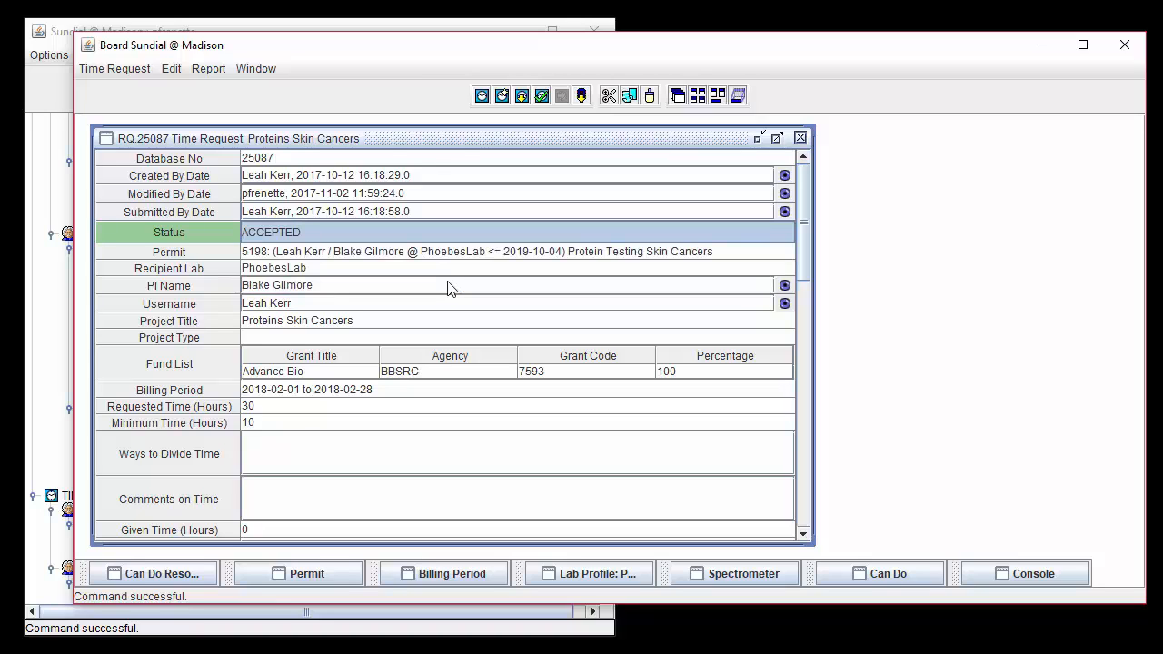
click(134, 76)
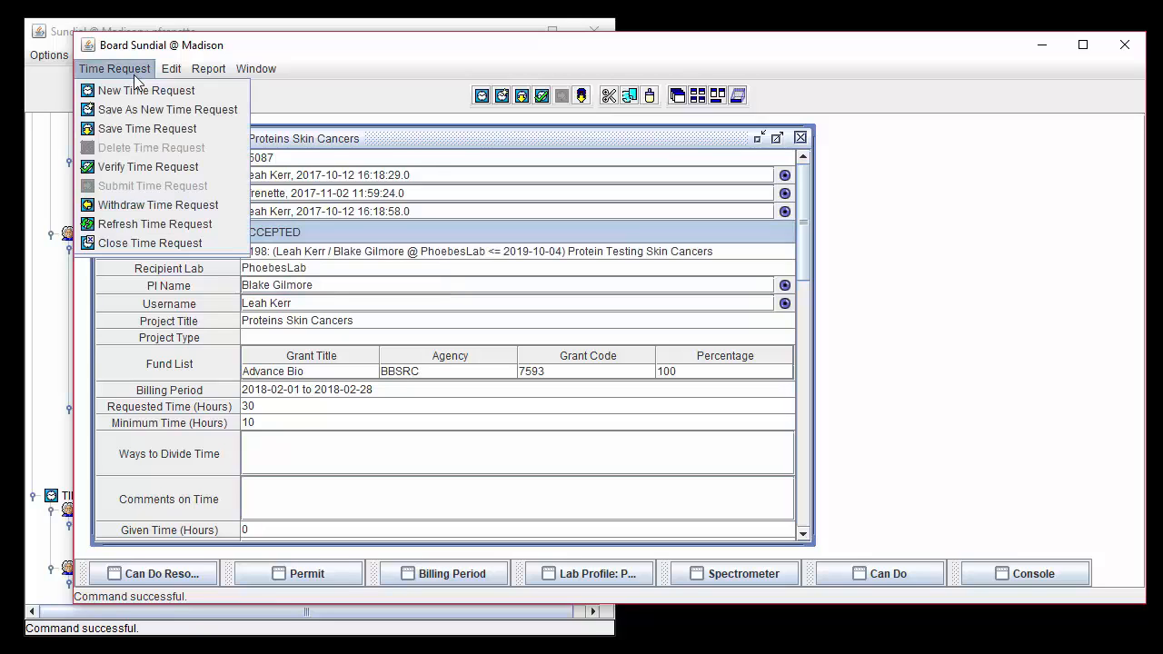
click(139, 130)
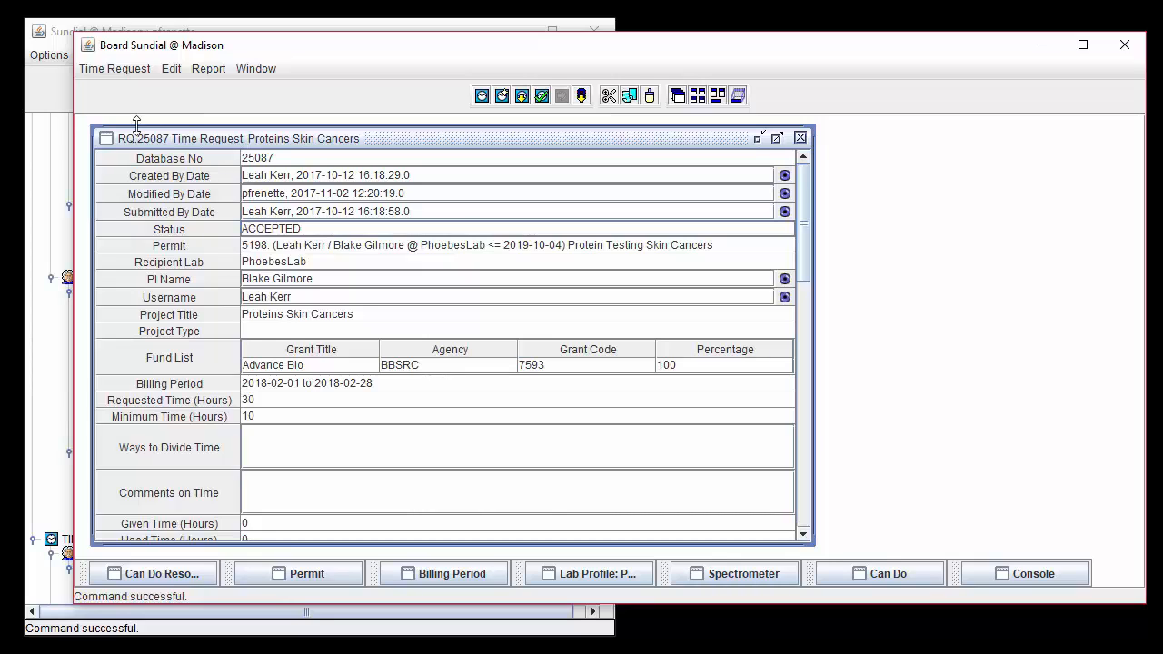
- Review the permits selectable for the time request and the lab's full permit list
click(342, 247)
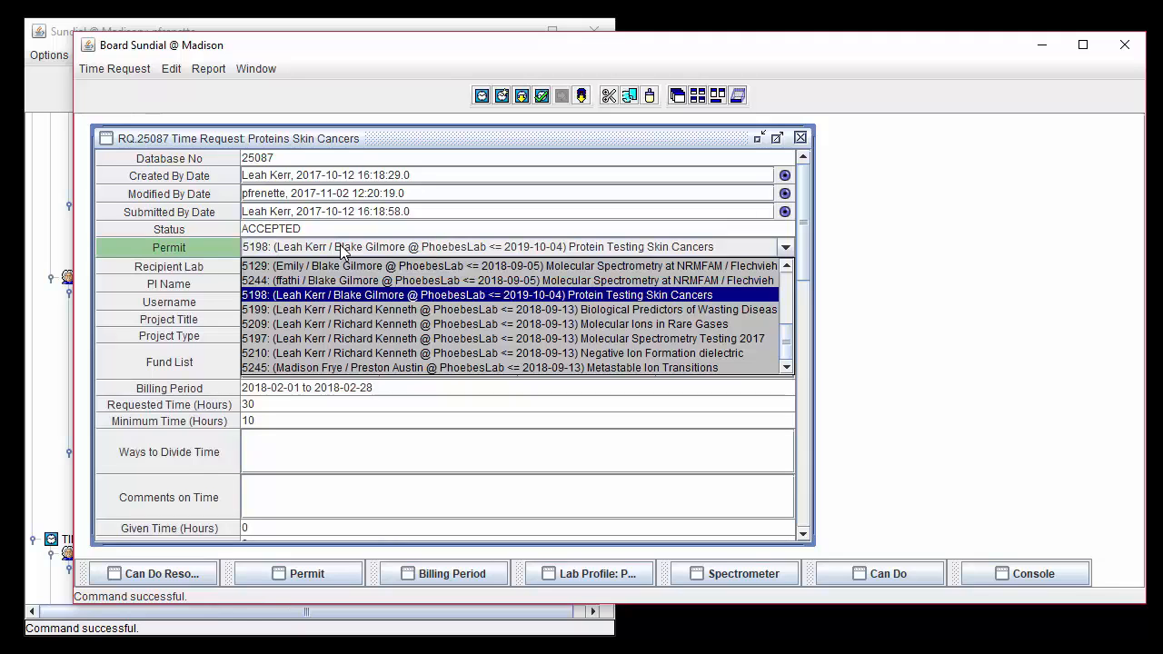
drag(787, 336, 794, 280)
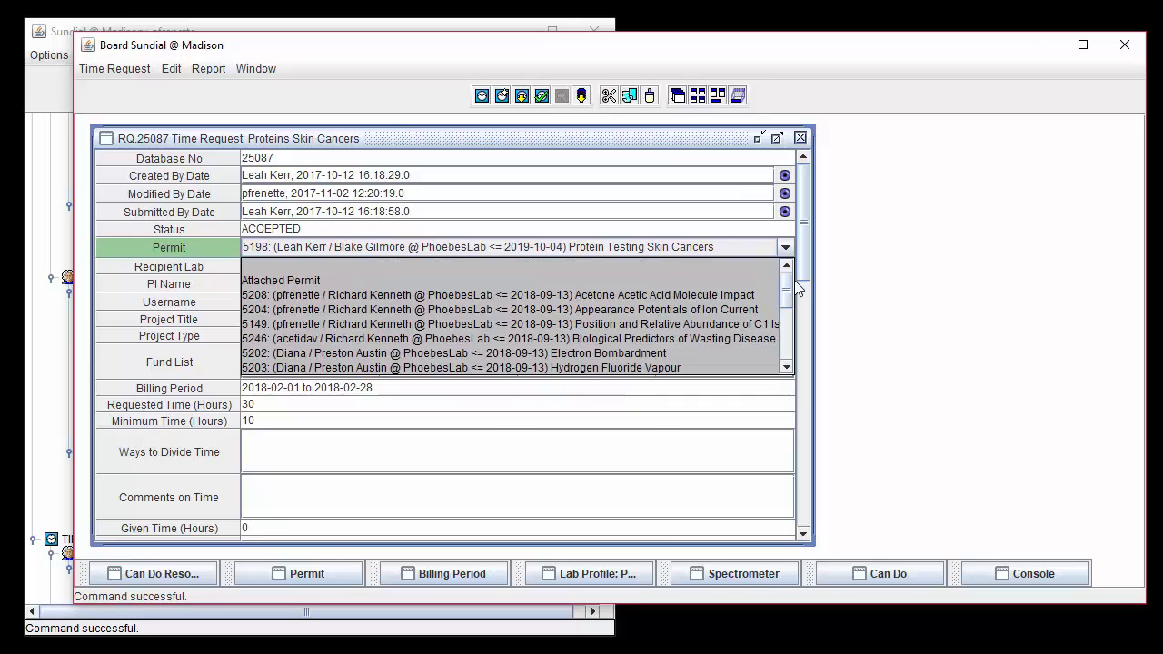
click(314, 574)
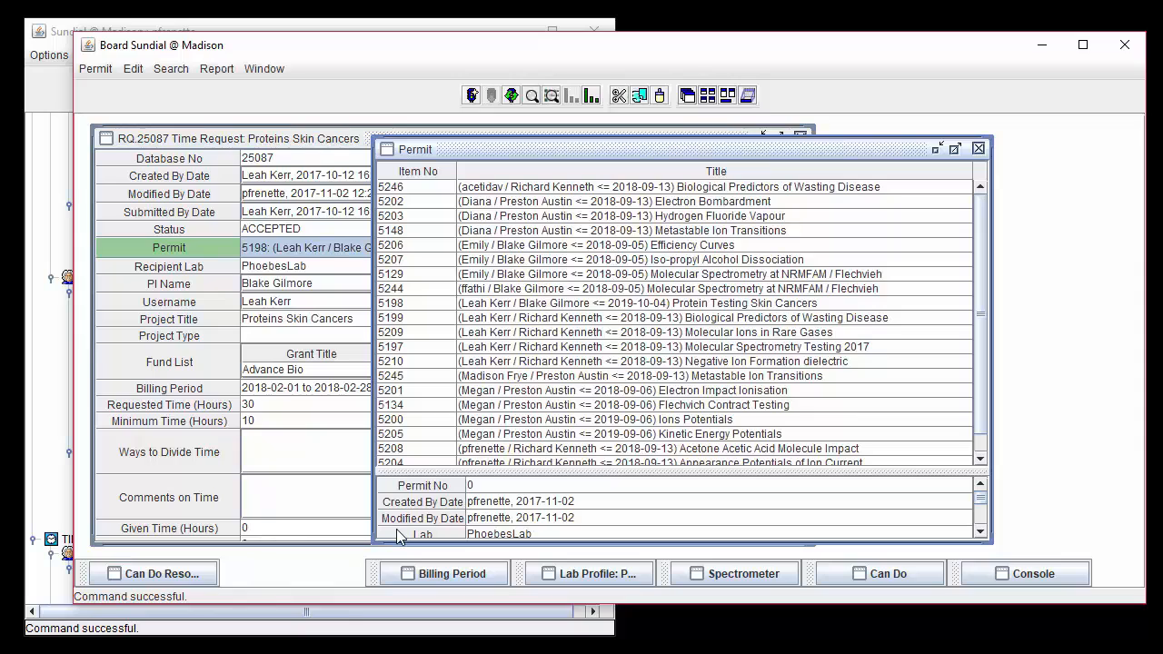
click(936, 148)
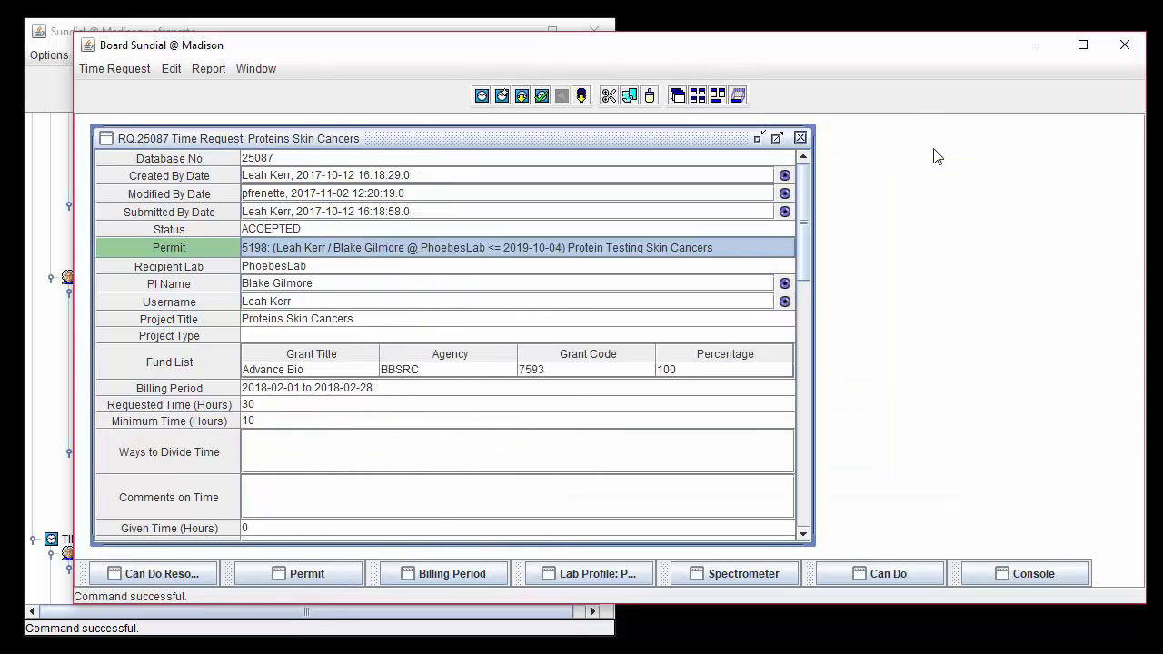
- View the contact details of the request's PI and of its user
click(783, 283)
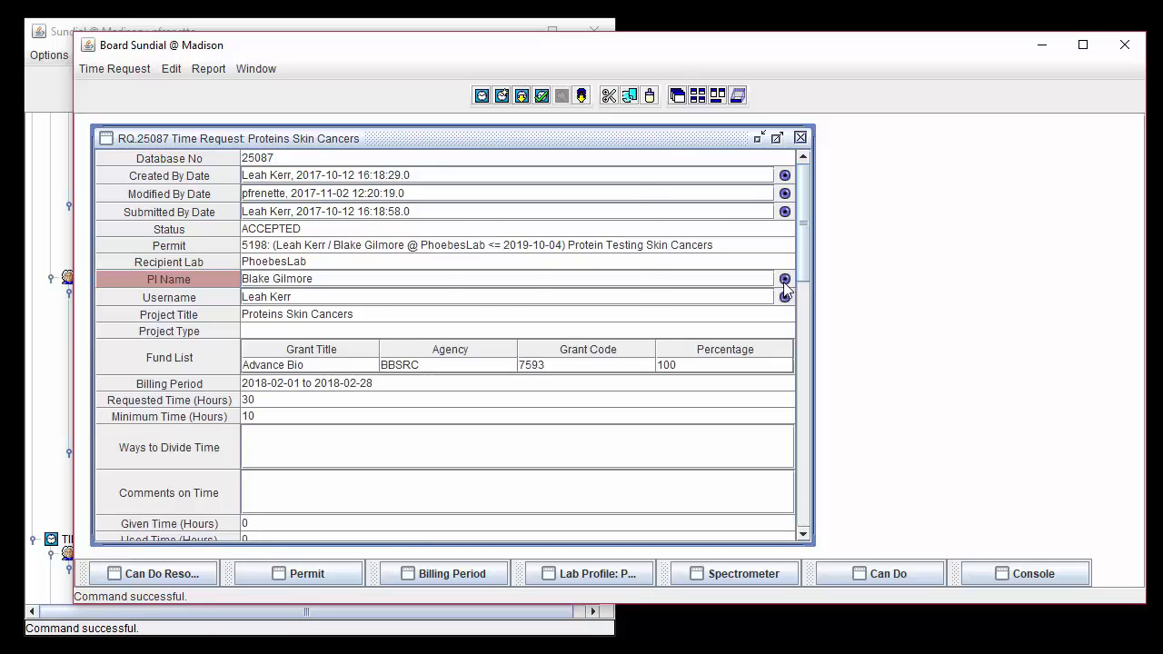
click(784, 282)
click(517, 336)
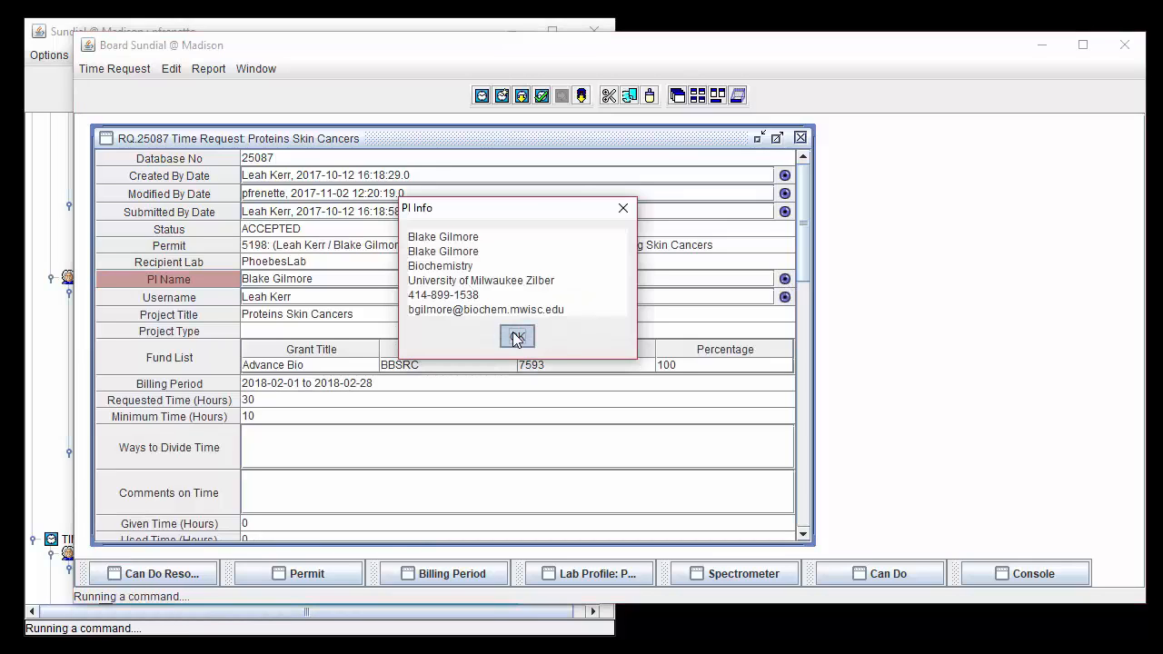
click(785, 298)
click(784, 298)
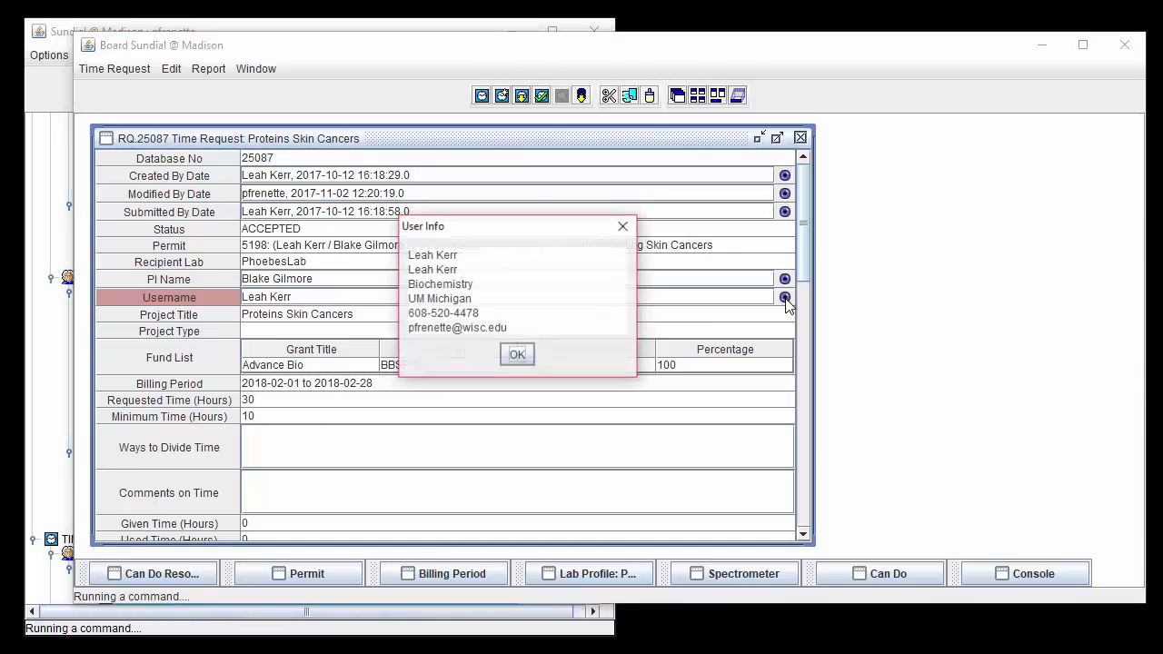
click(517, 355)
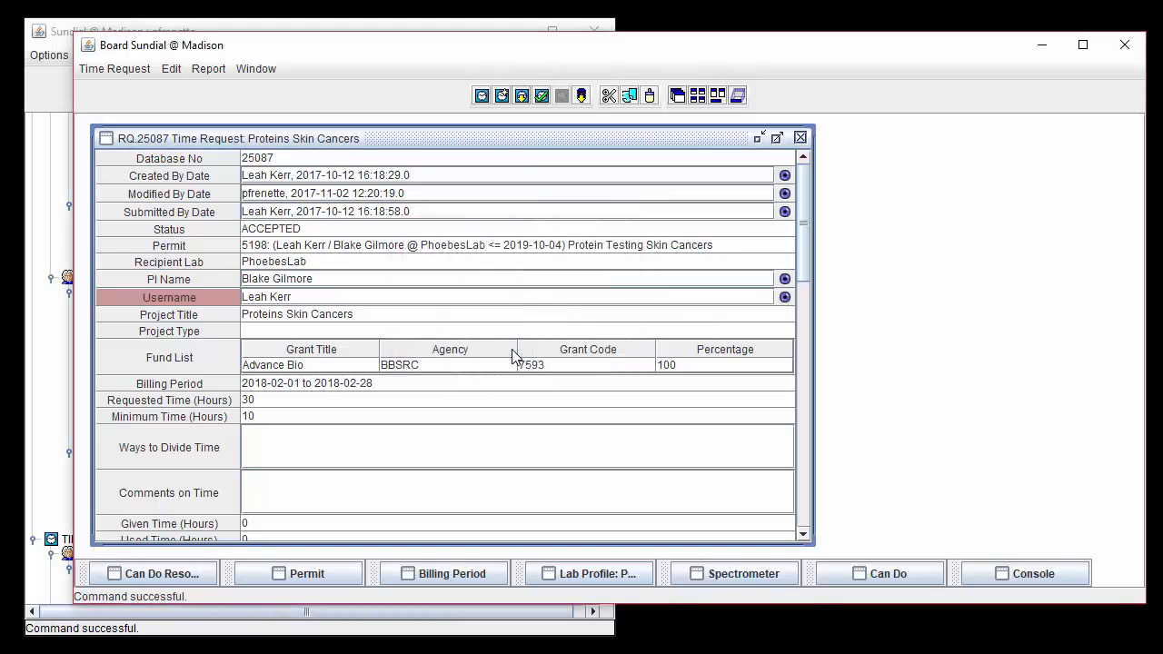
- Set the time request's project type to Collaborative
click(457, 329)
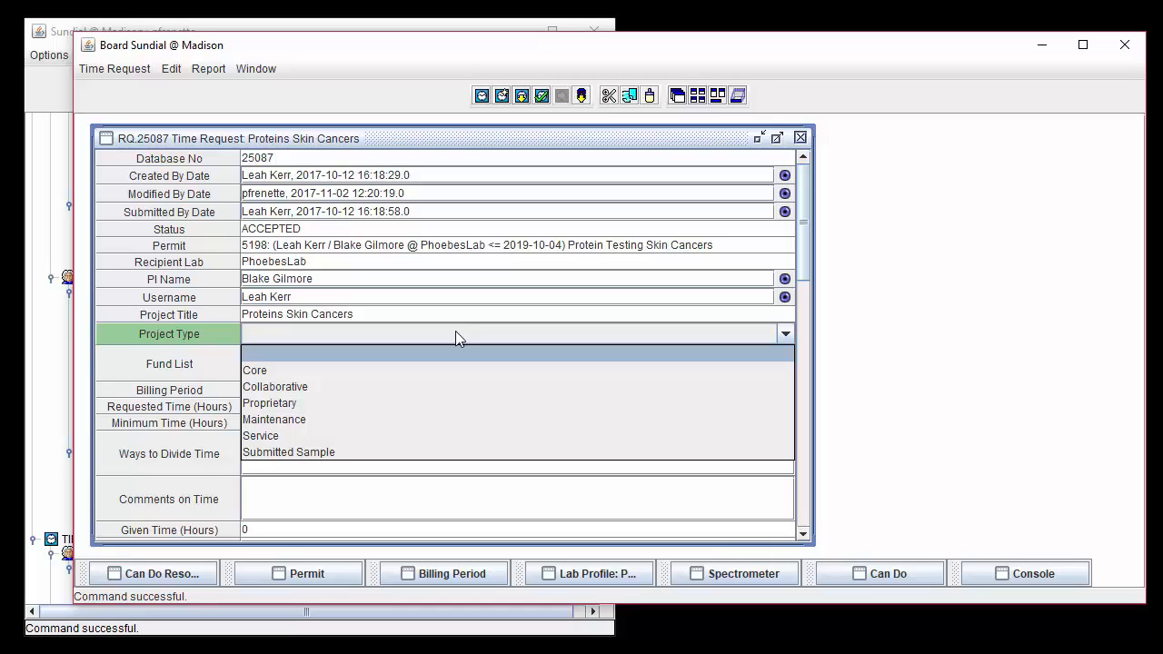
click(444, 387)
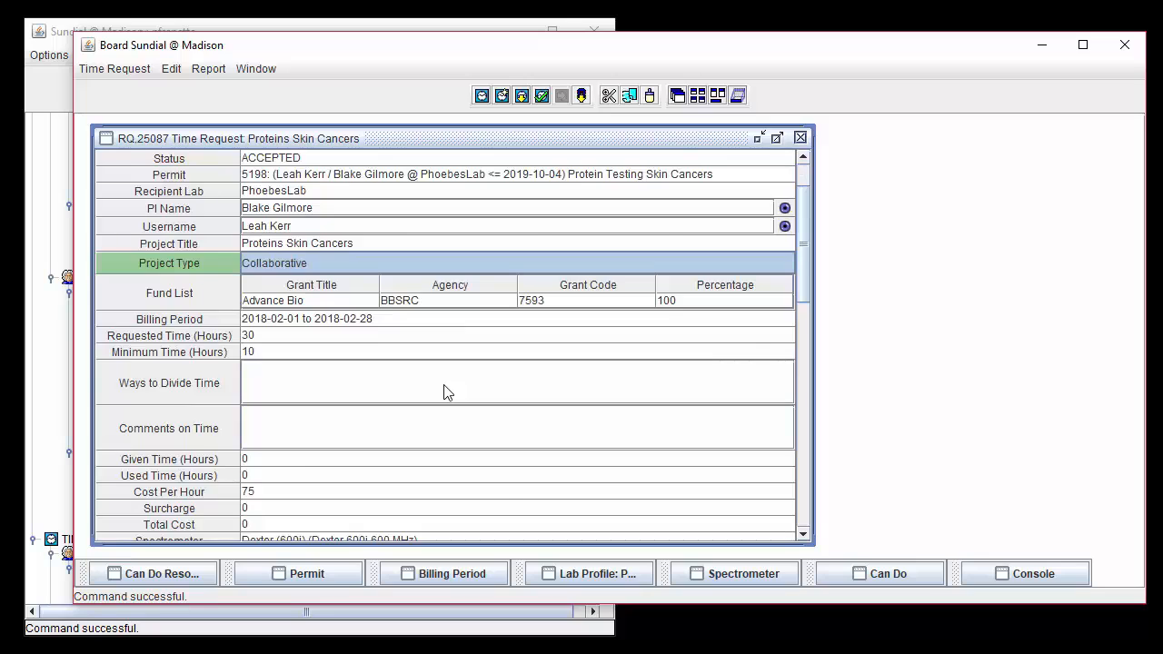
scroll(447, 393, down, 3)
- Review the billing periods selectable for the request and the table of their start and end dates
click(401, 258)
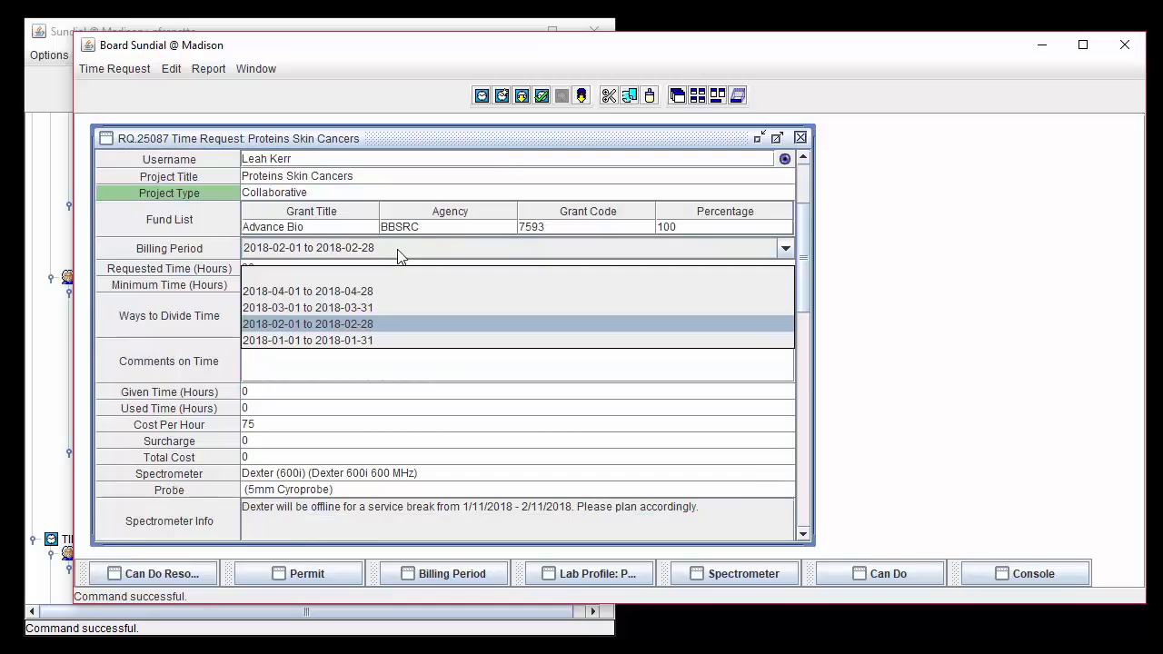
click(397, 257)
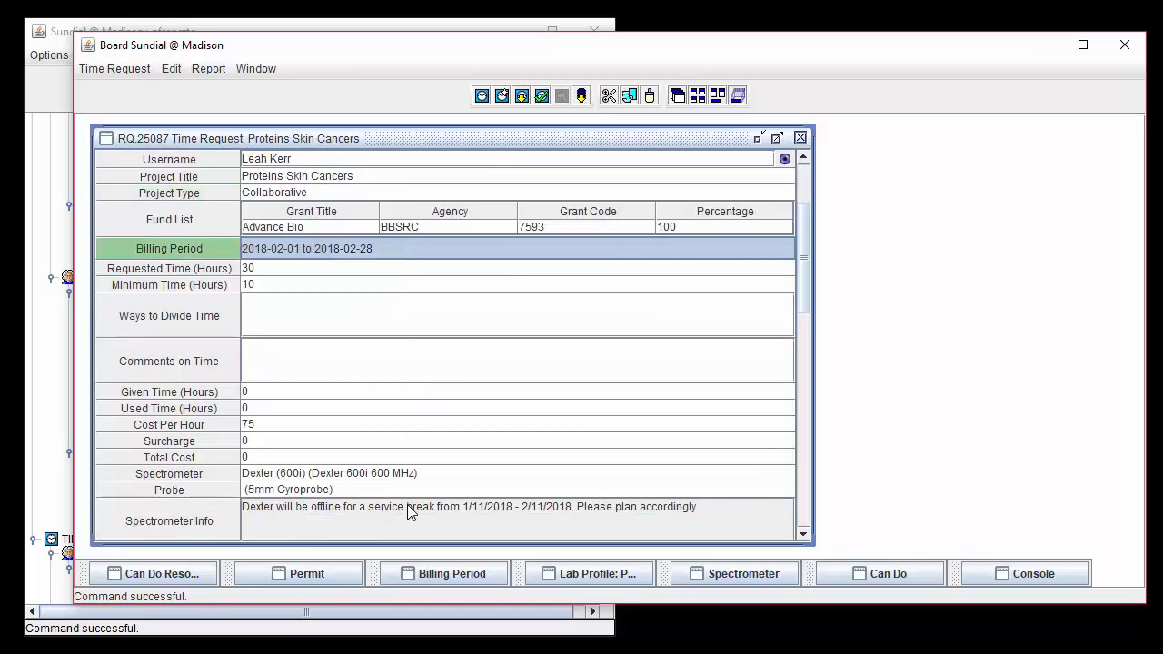
click(414, 573)
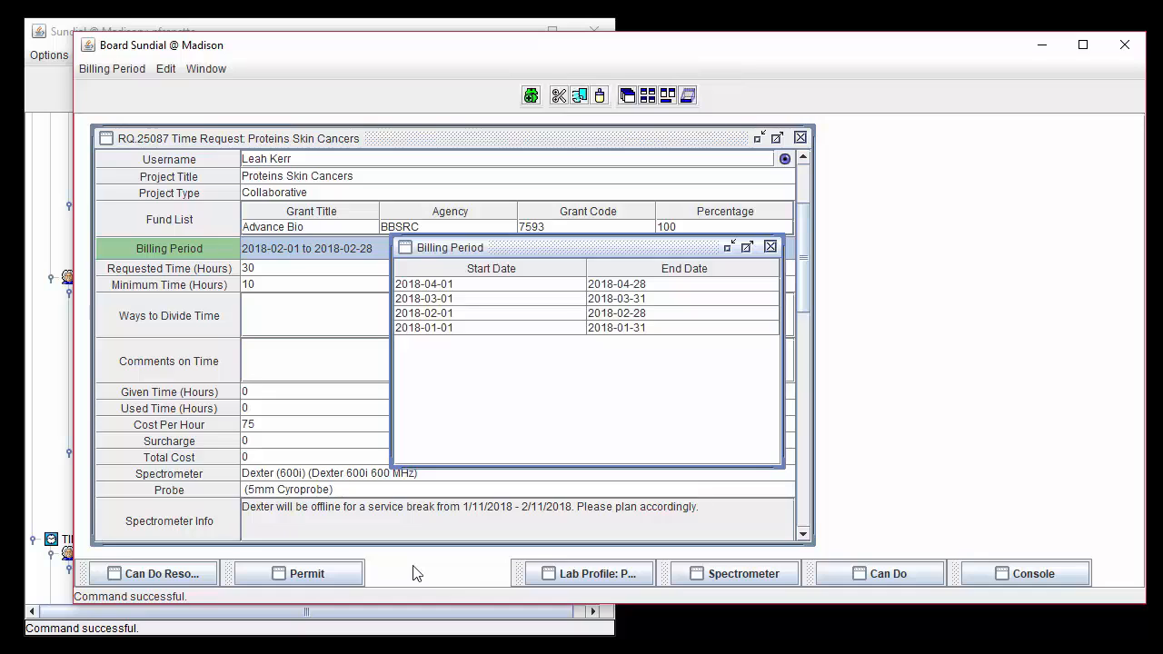
click(728, 247)
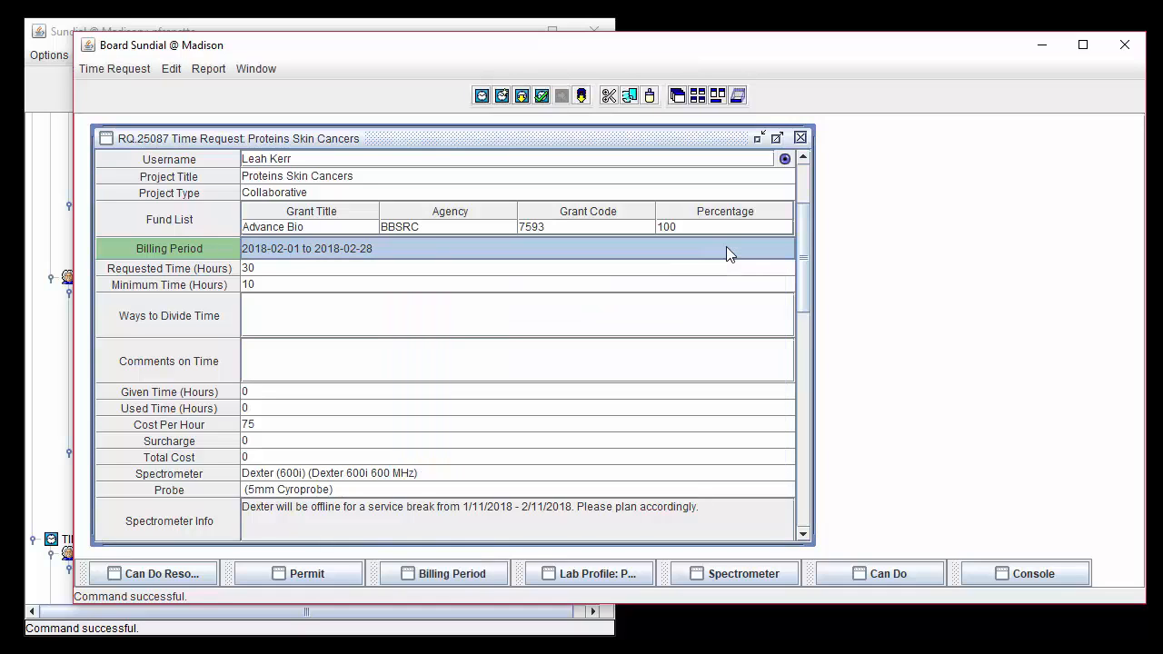
- Check the requested and minimum time fields, and examine the Time Increment (min) setting in the lab profile
click(437, 271)
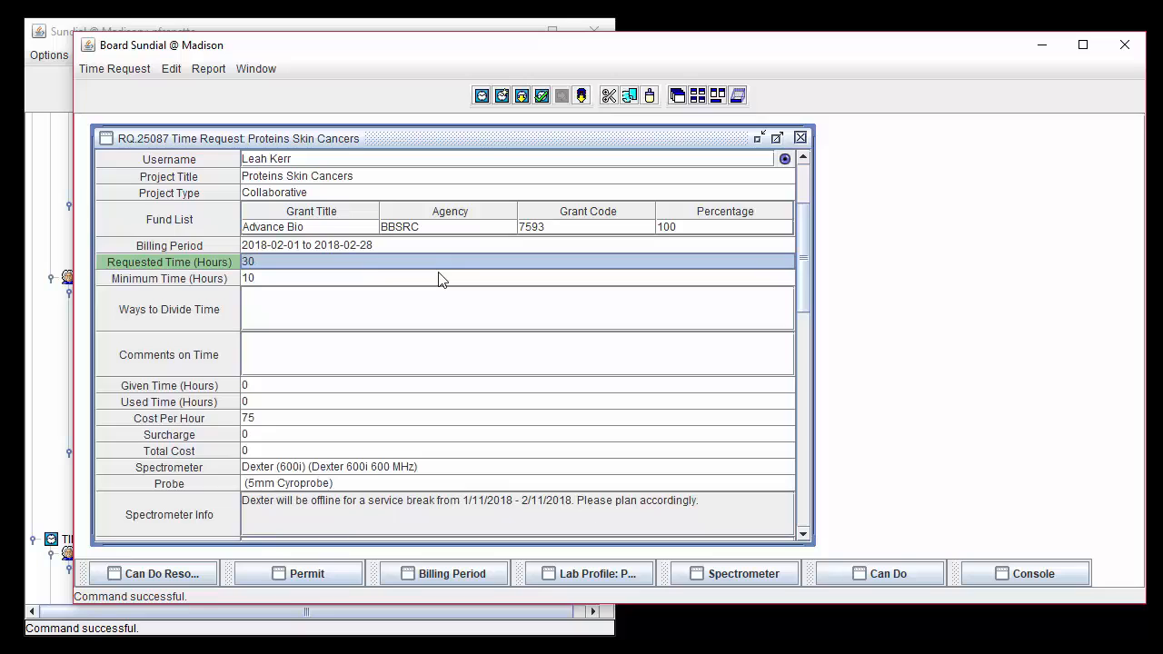
click(437, 281)
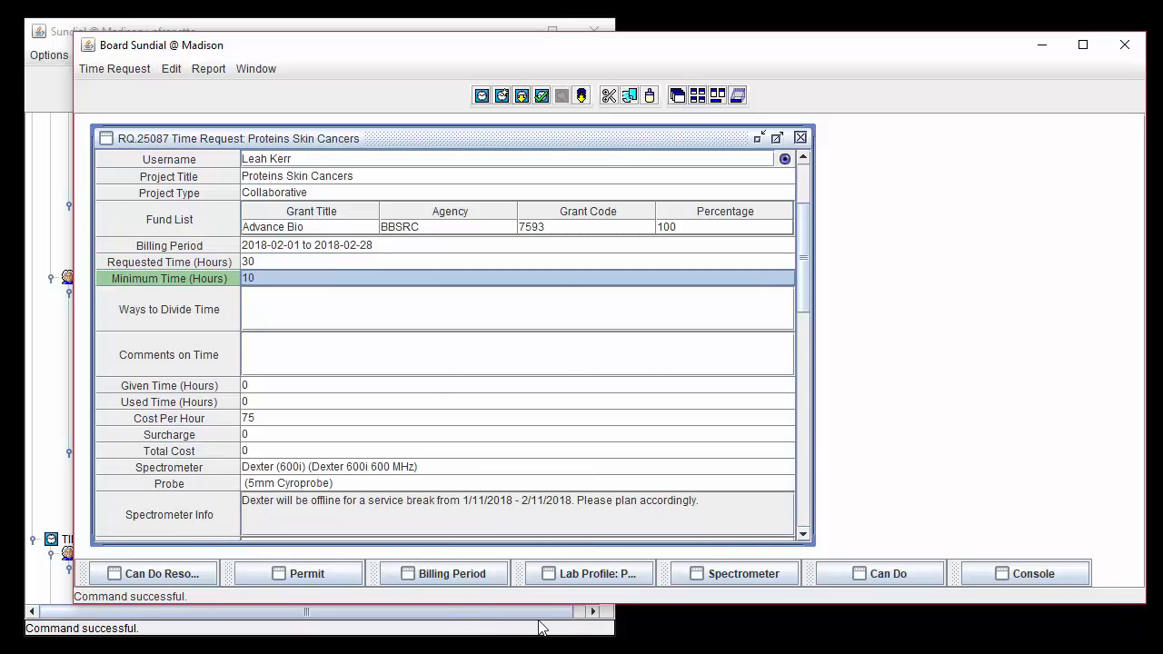
click(586, 573)
scroll(552, 463, down, 3)
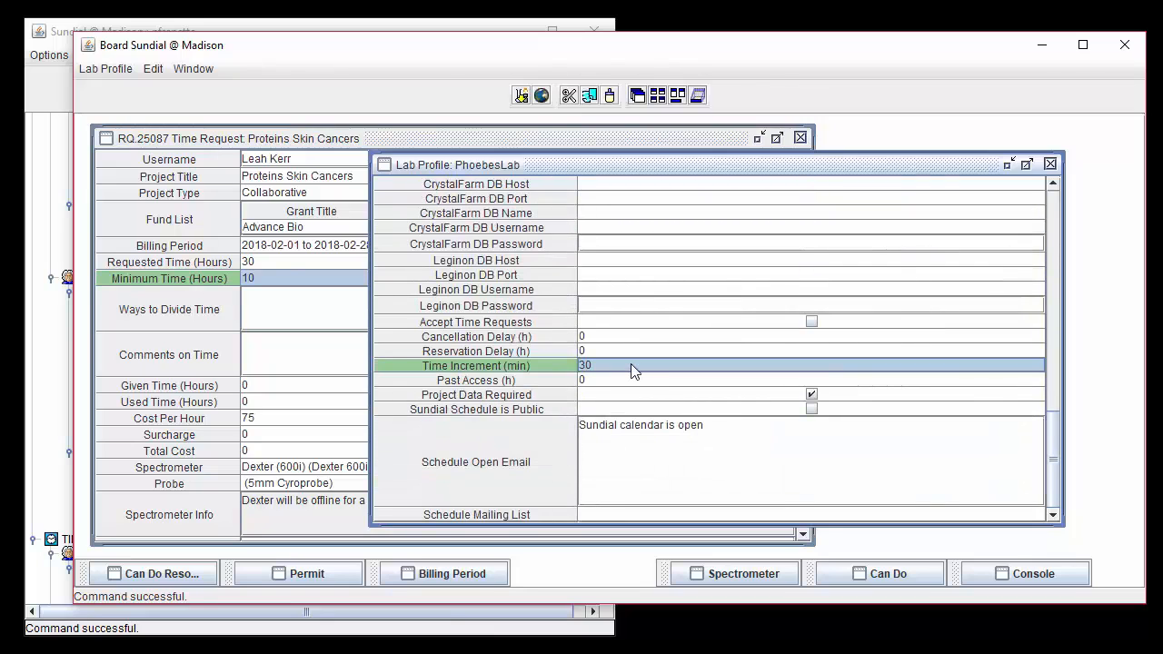
- Check the request's Cost Per Hour against the academic and industrial costs in the Dexter spectrometer record
click(364, 425)
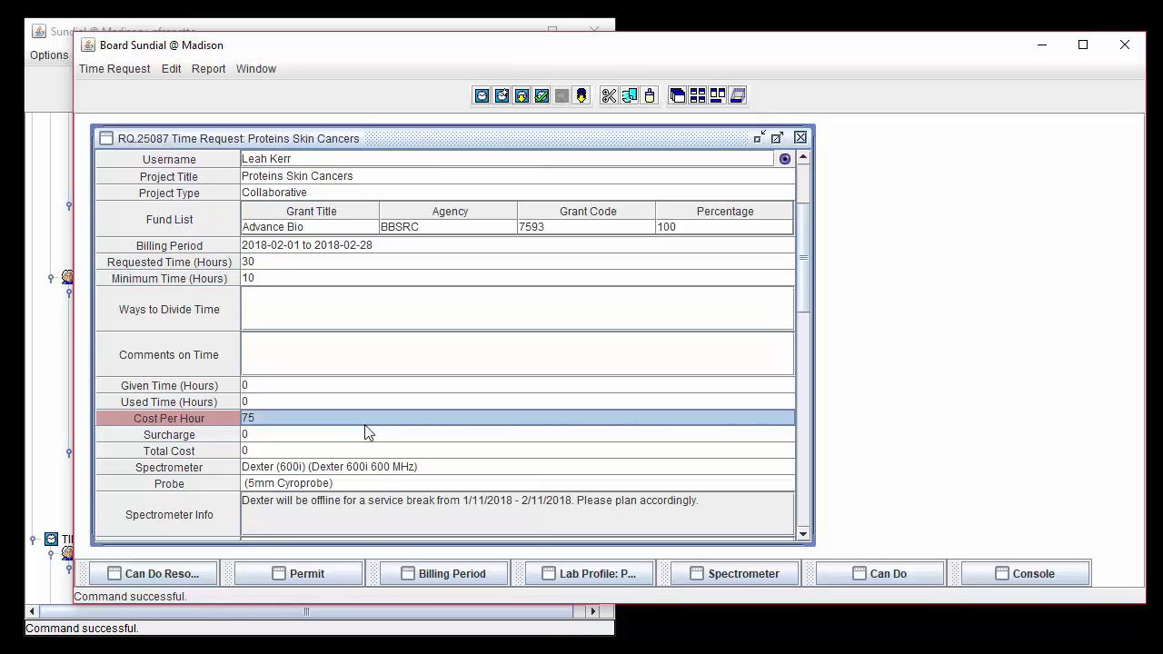
click(689, 578)
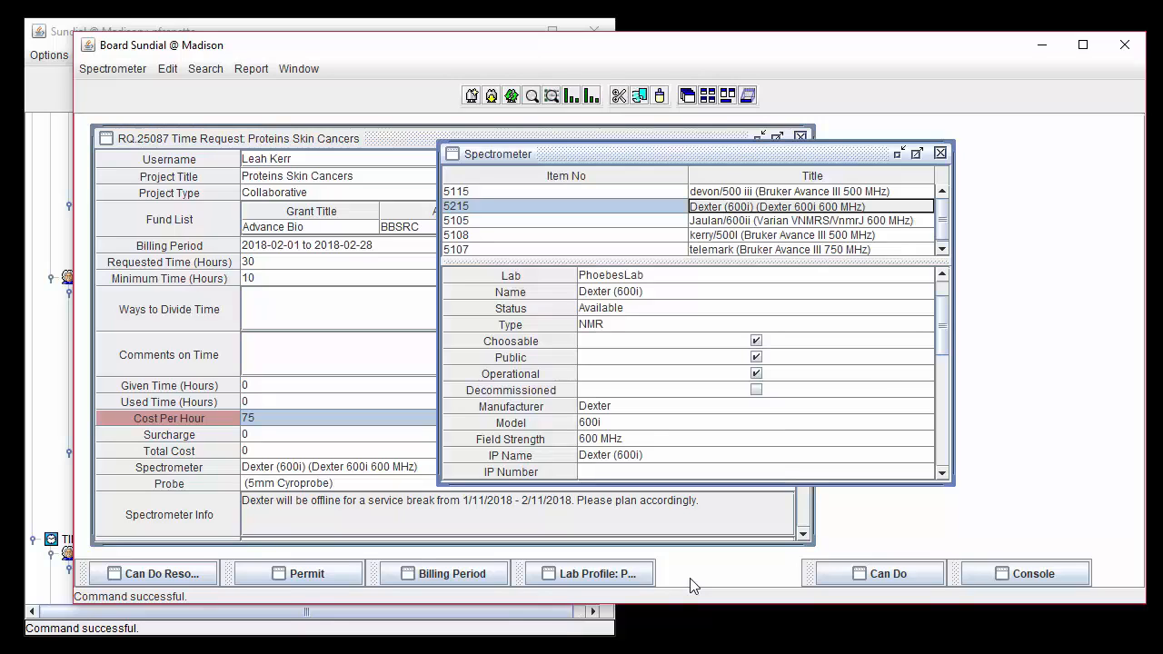
scroll(650, 389, down, 3)
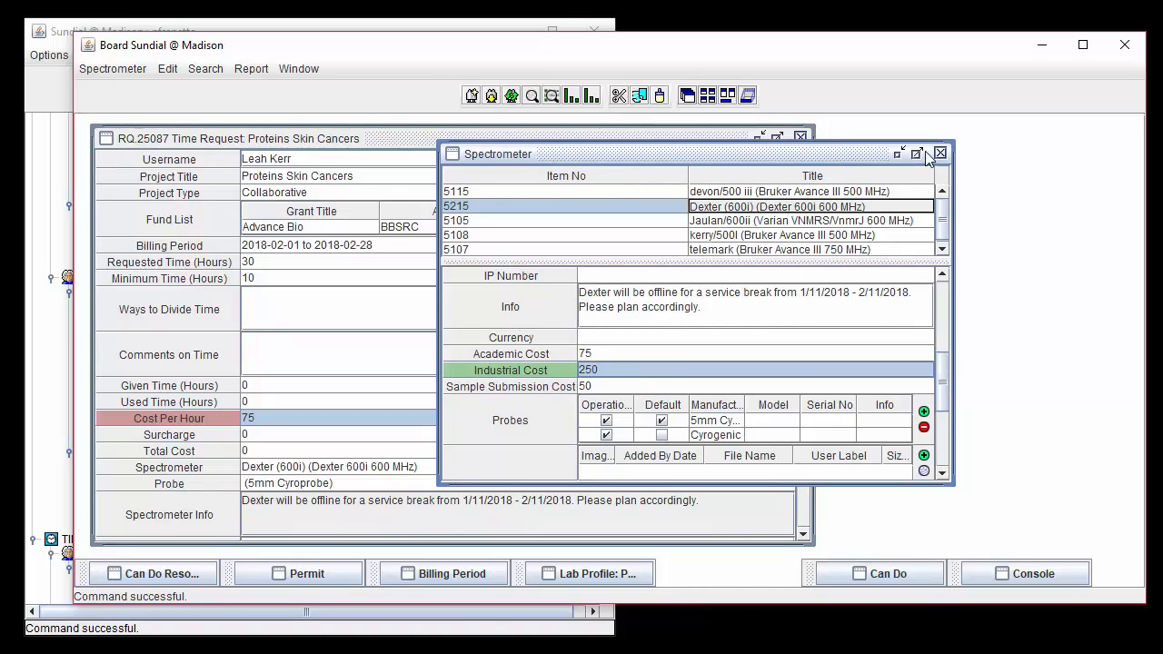
click(897, 154)
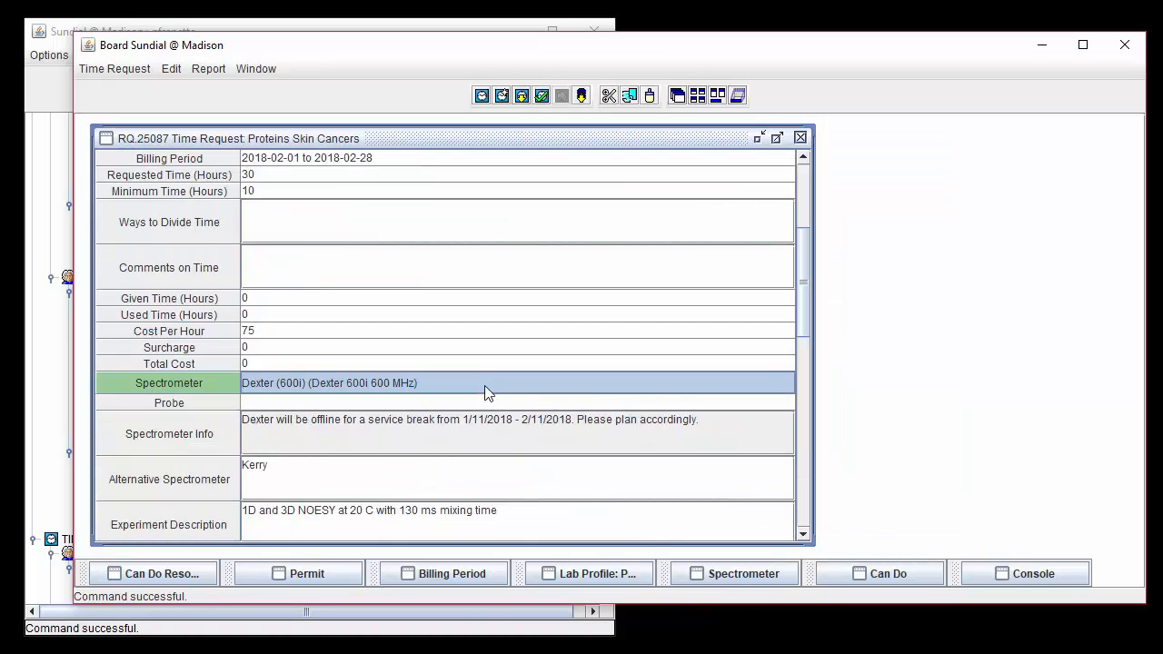
- Review the request's Probe and Spectrometer Info fields alongside the Dexter spectrometer record
click(483, 403)
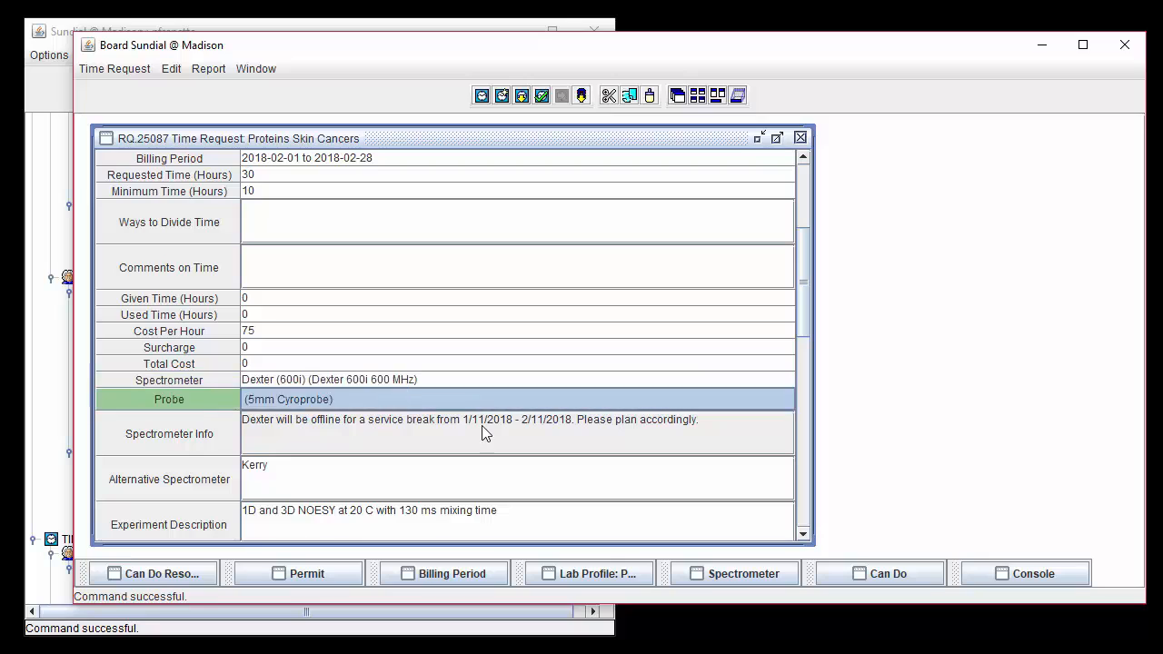
click(483, 427)
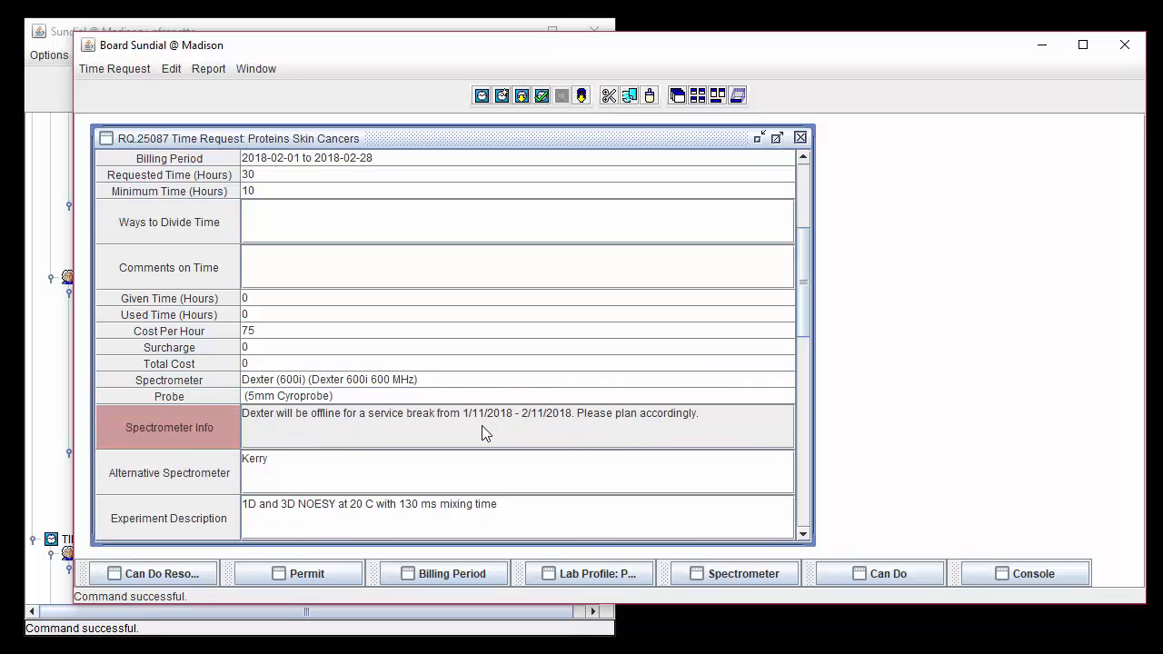
click(686, 576)
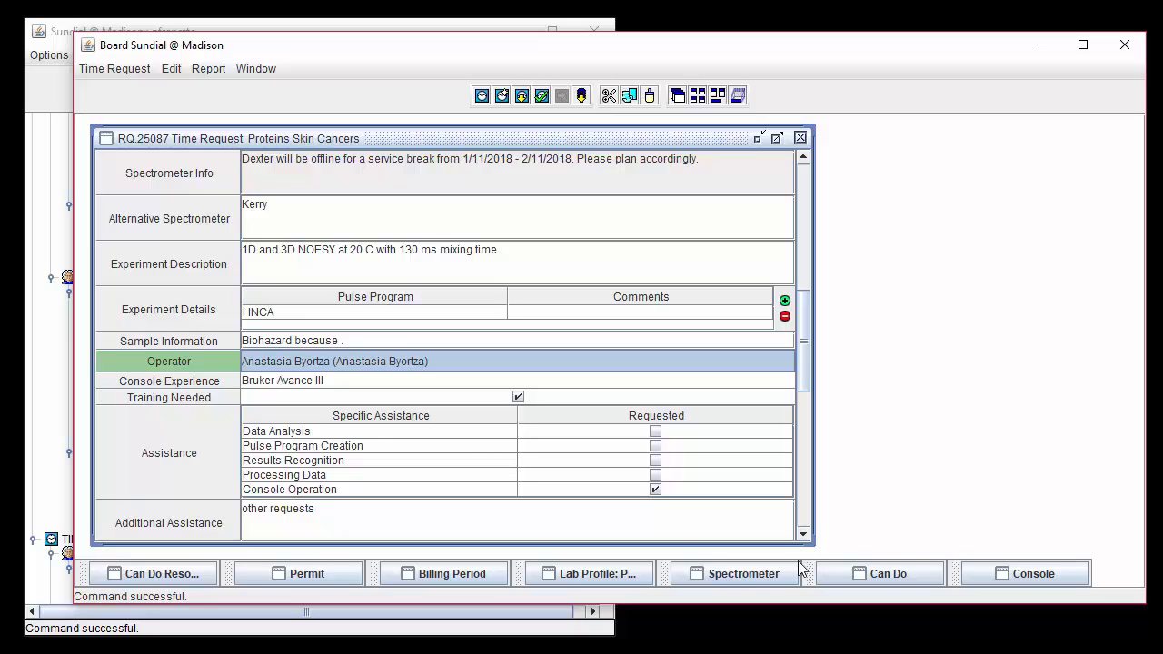
- Examine the operator's Can Do resources and sort the Can Do Resources Report by resource to review who can be an operator
click(886, 573)
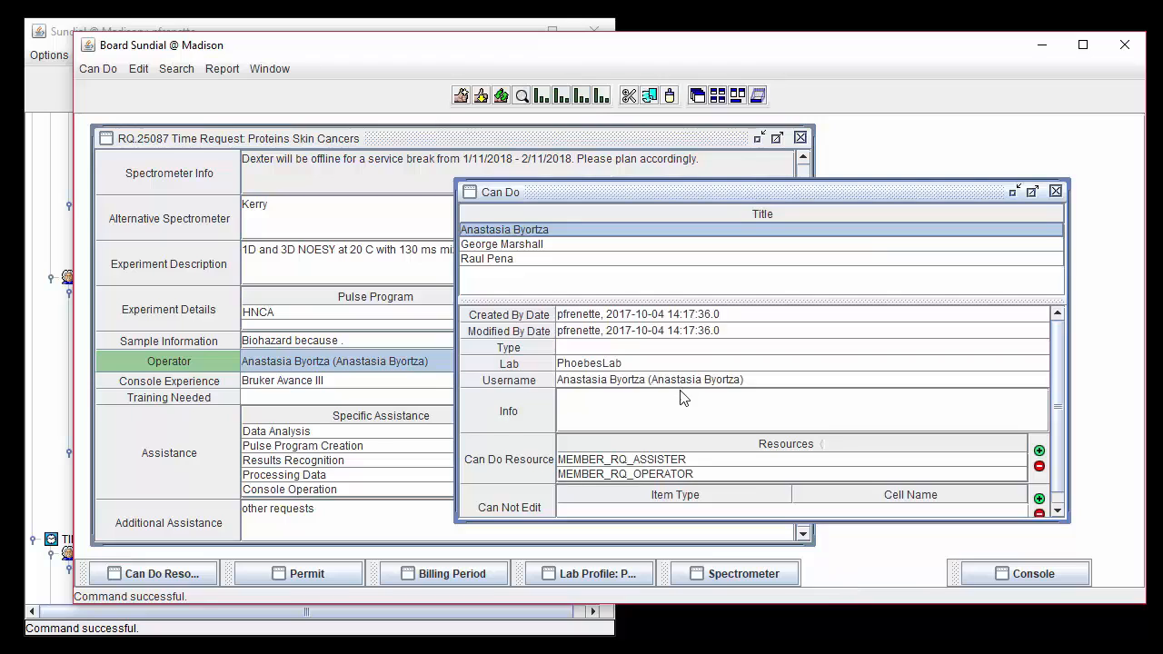
scroll(707, 419, down, 1)
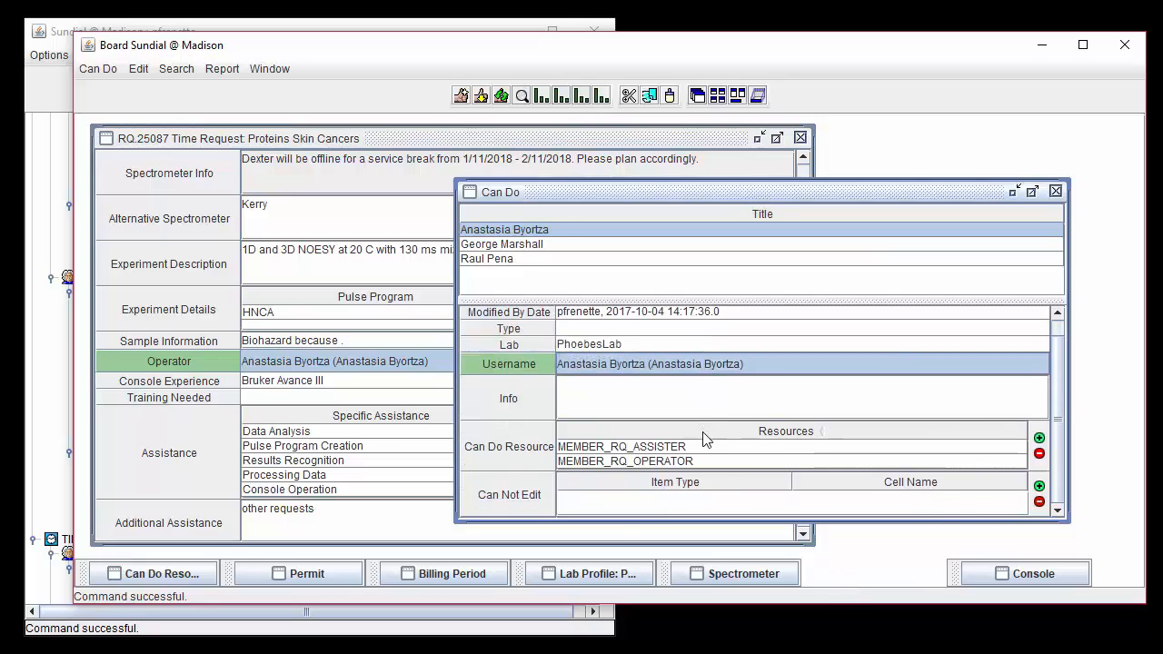
click(707, 445)
click(200, 572)
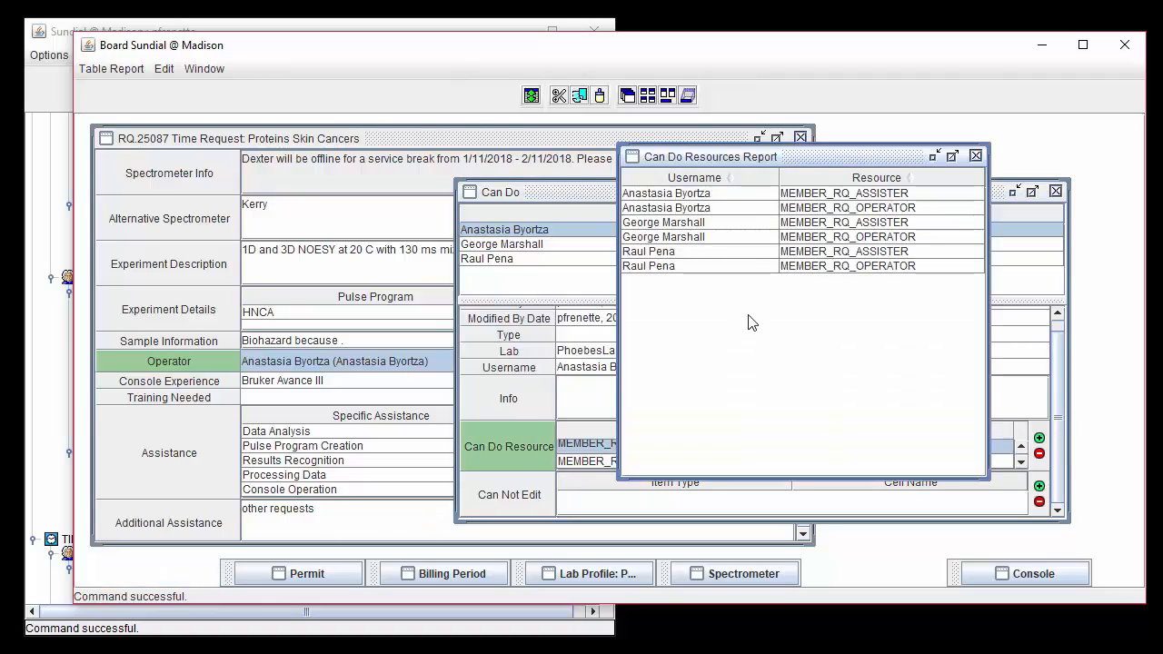
click(911, 180)
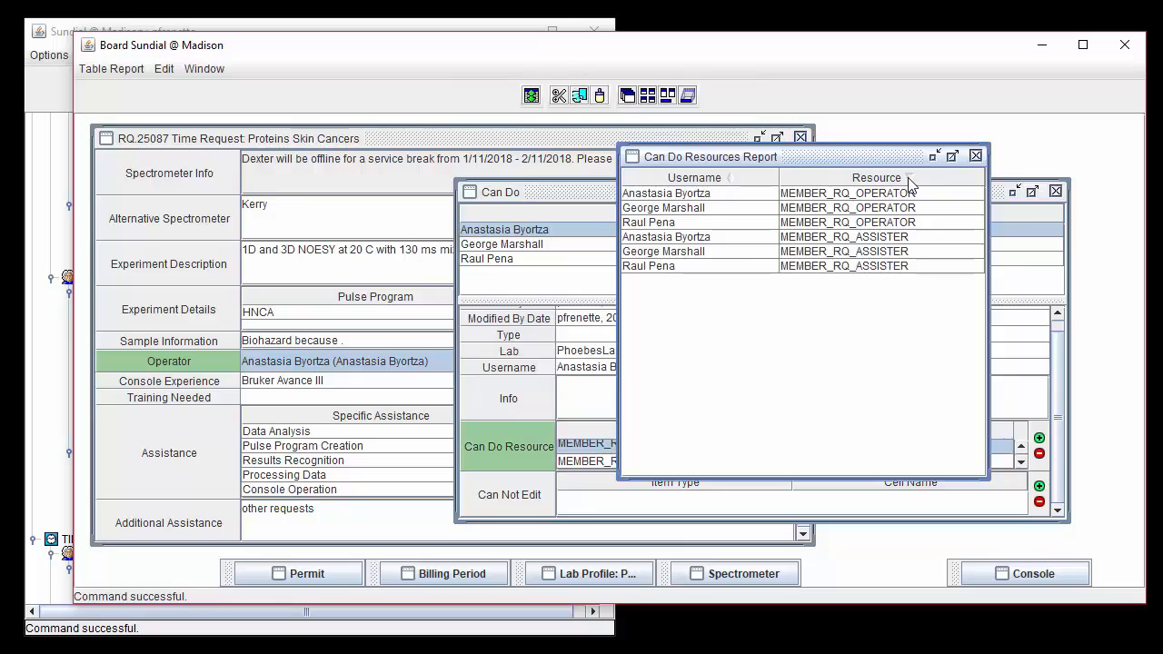
click(934, 156)
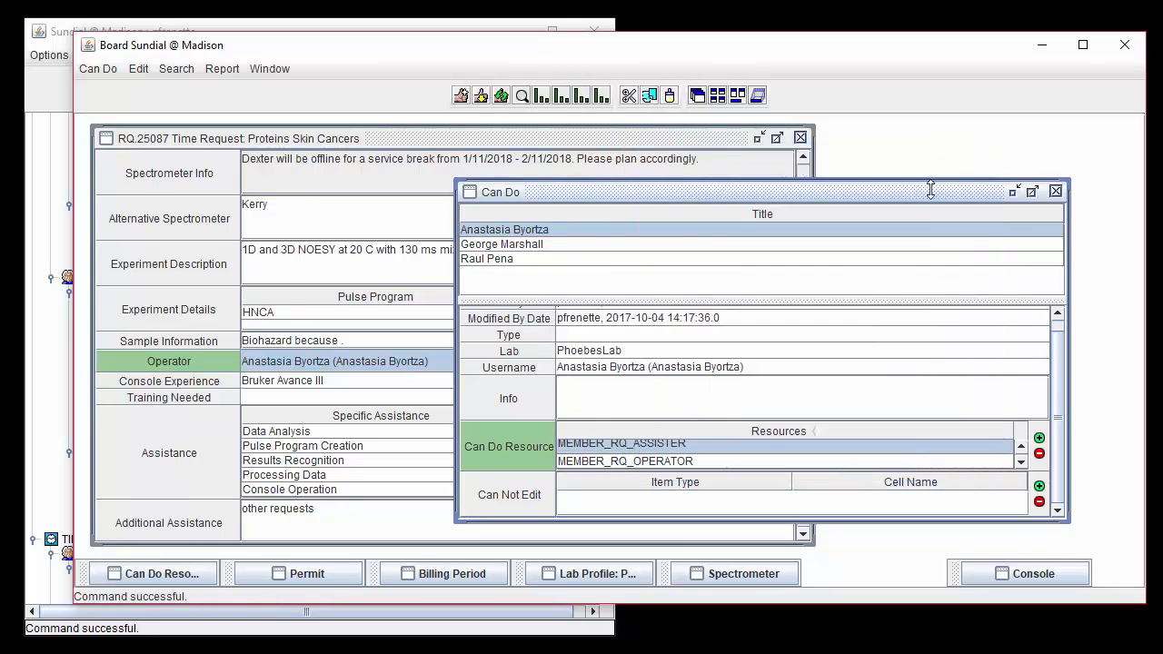
click(1013, 192)
- Review the Console Experience choices in the request and the console table that defines them
click(641, 382)
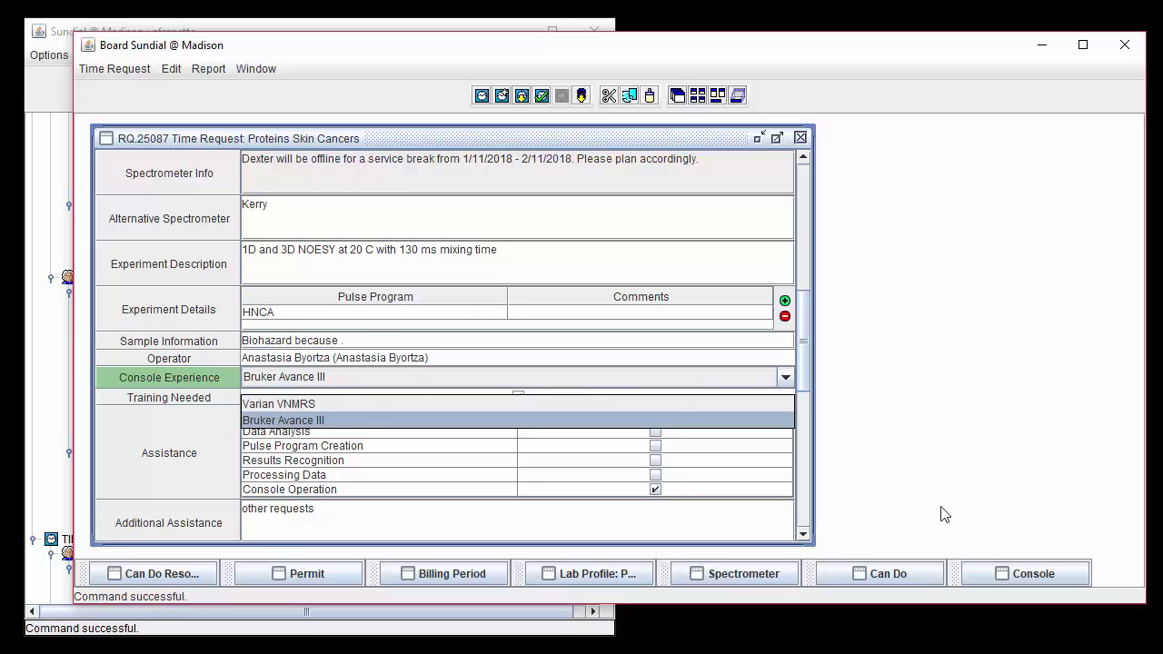
click(983, 571)
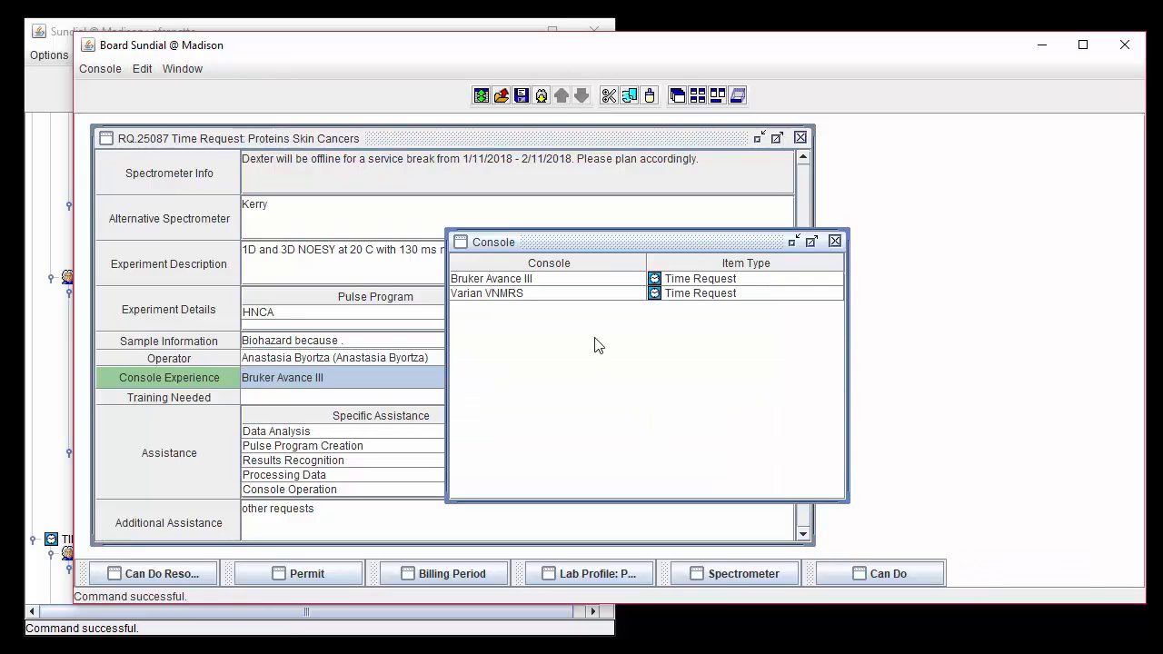
click(793, 241)
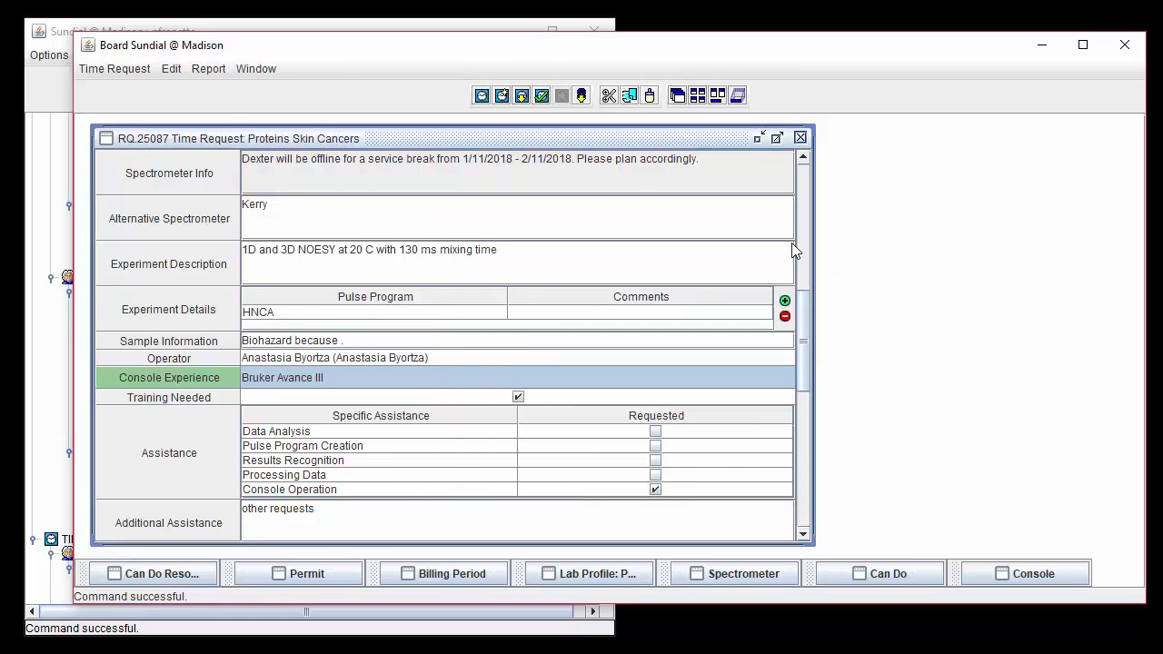
- Review the request's Assistance options and the assistance table that defines them for time requests
scroll(313, 243, down, 3)
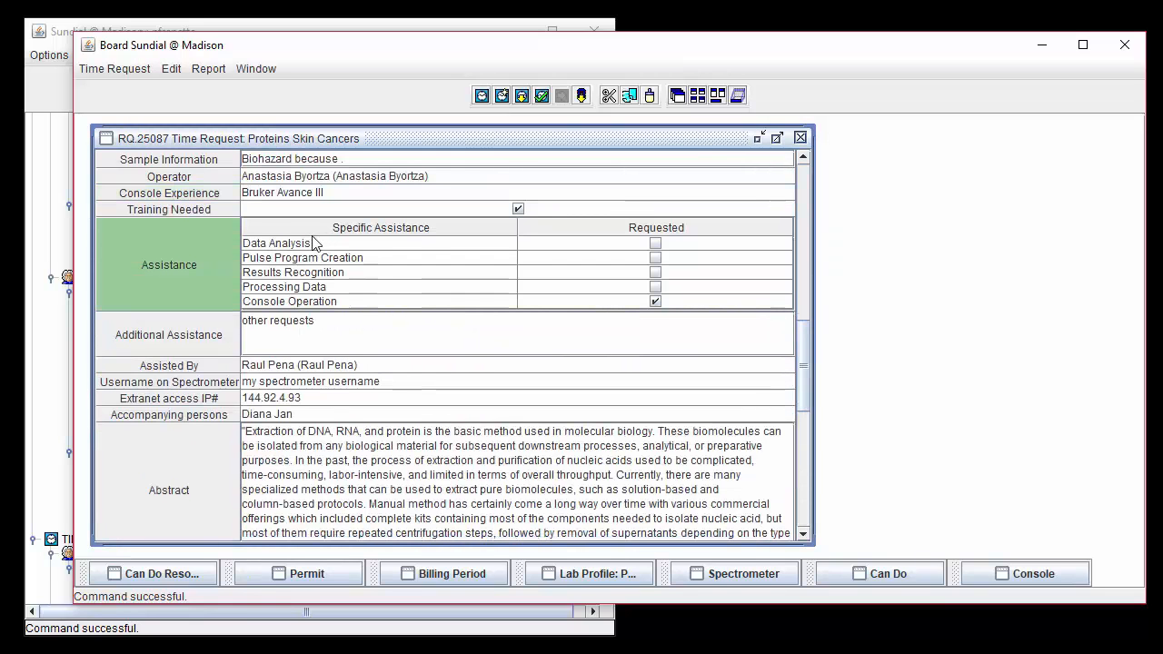
double_click(313, 244)
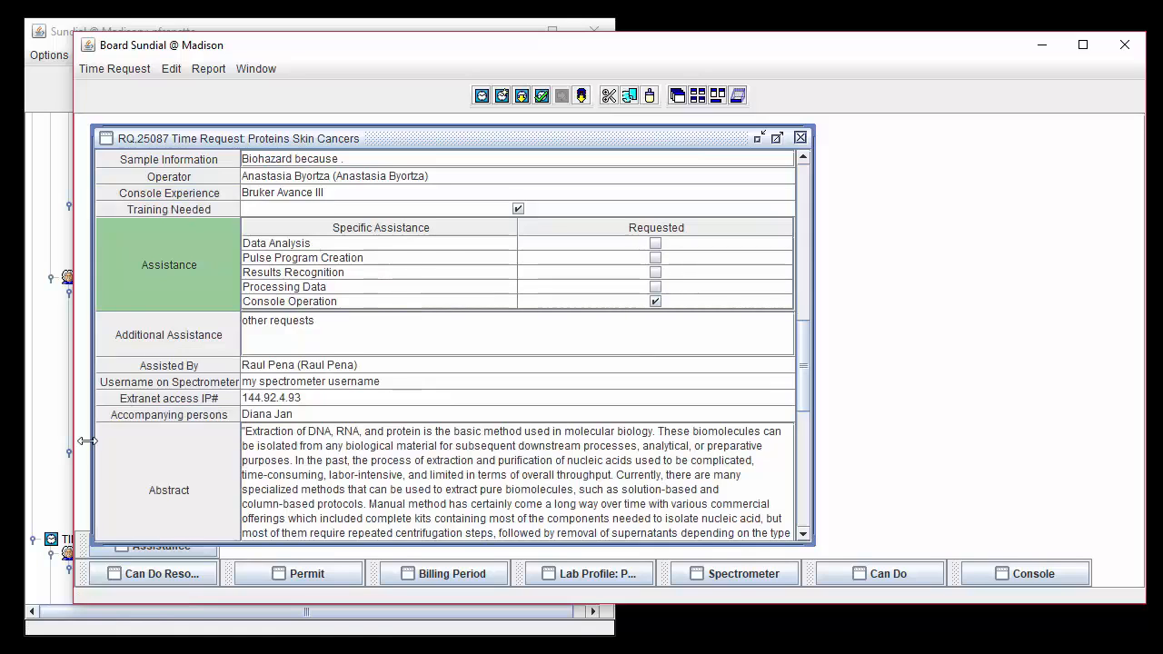
click(168, 547)
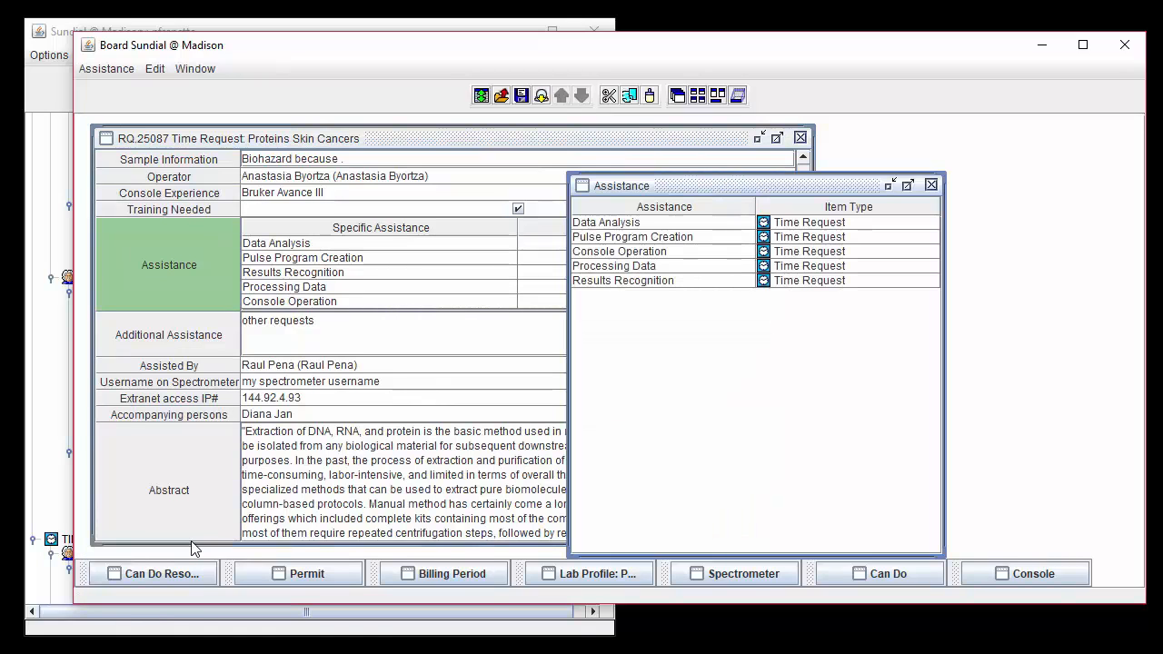
click(888, 185)
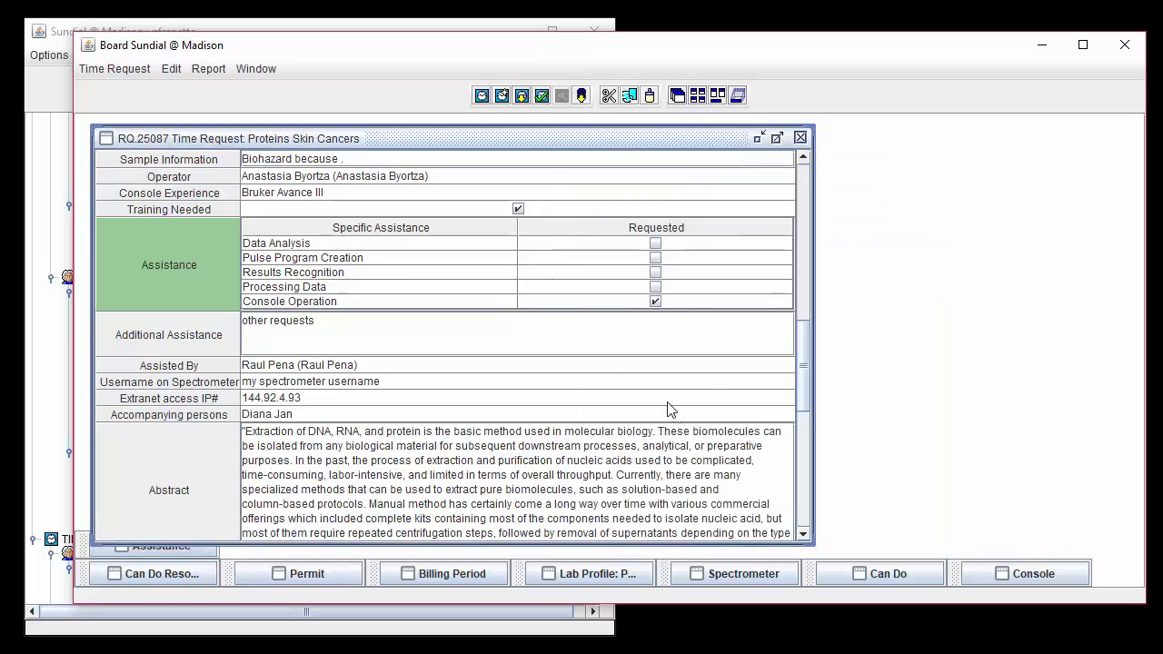
- Check the Assisted By person's Can Do record and look through the MEMBER_RQ_ASSISTER entries in the Can Do Resources Report
click(601, 366)
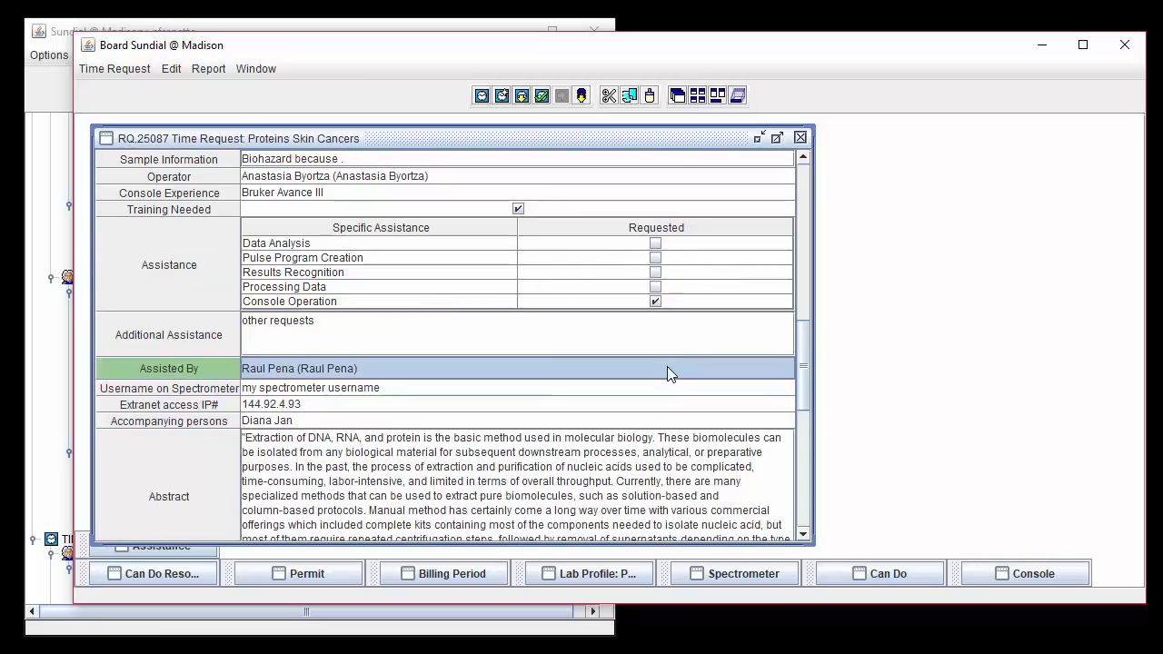
click(887, 577)
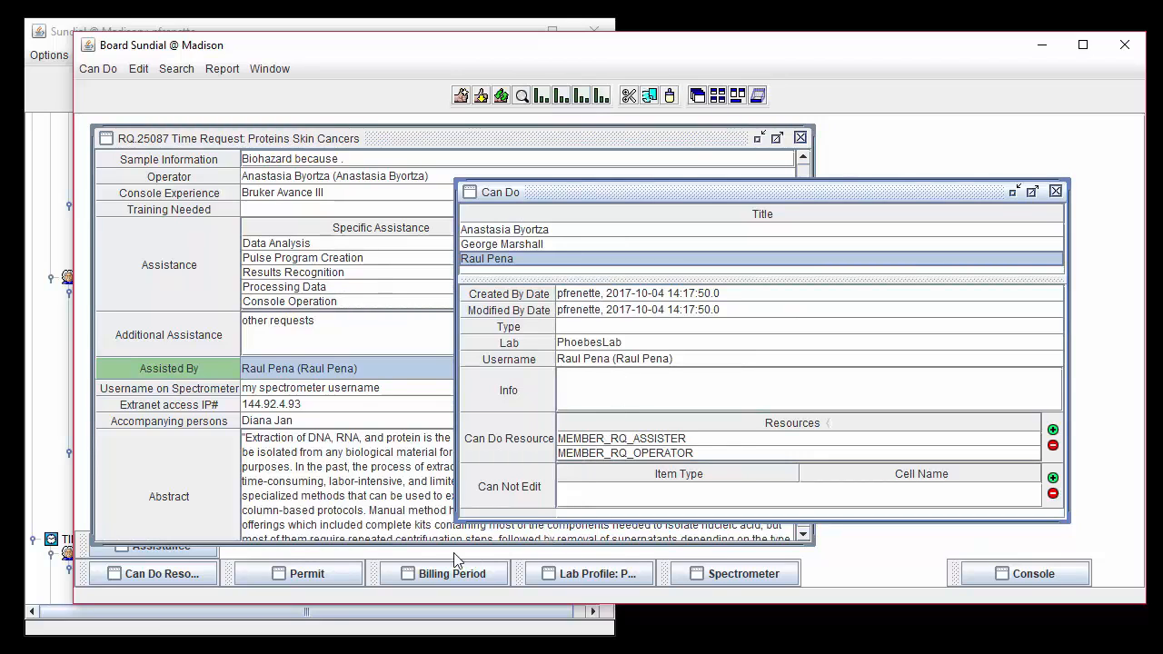
click(183, 571)
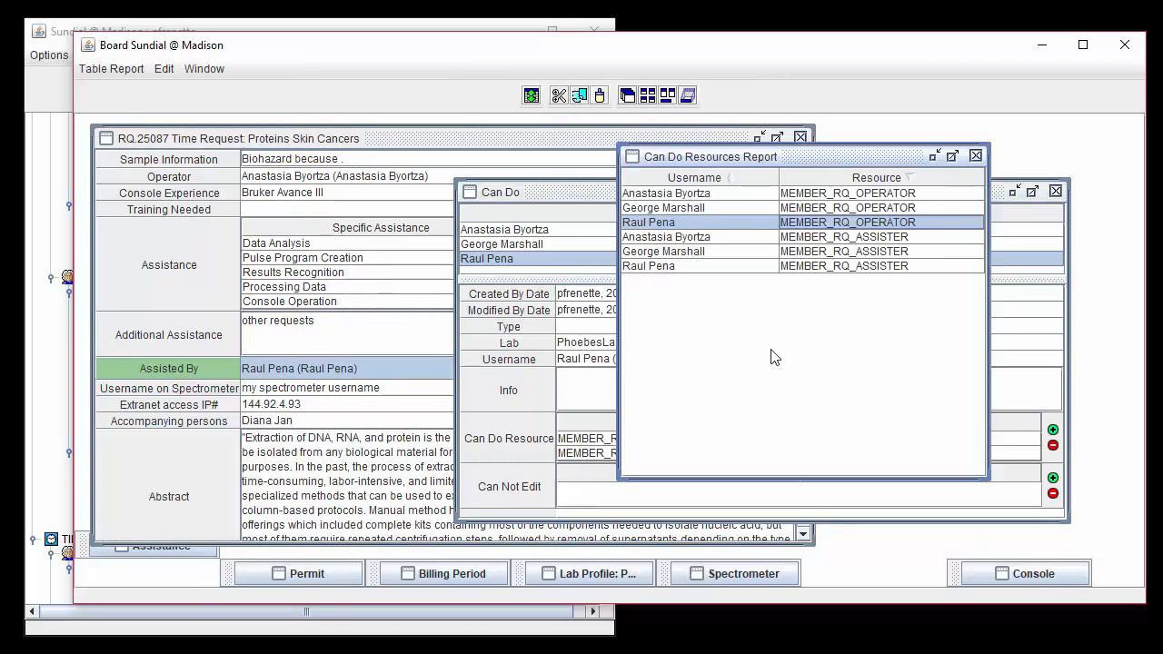
click(816, 243)
key(Down)
key(Down)
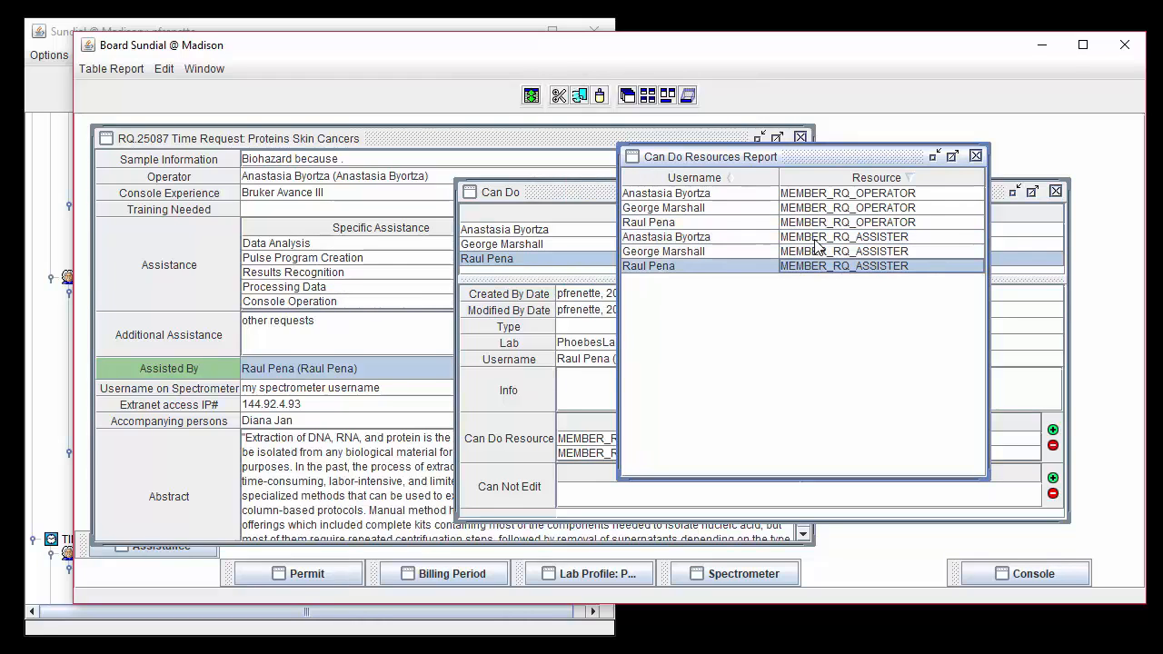
click(933, 155)
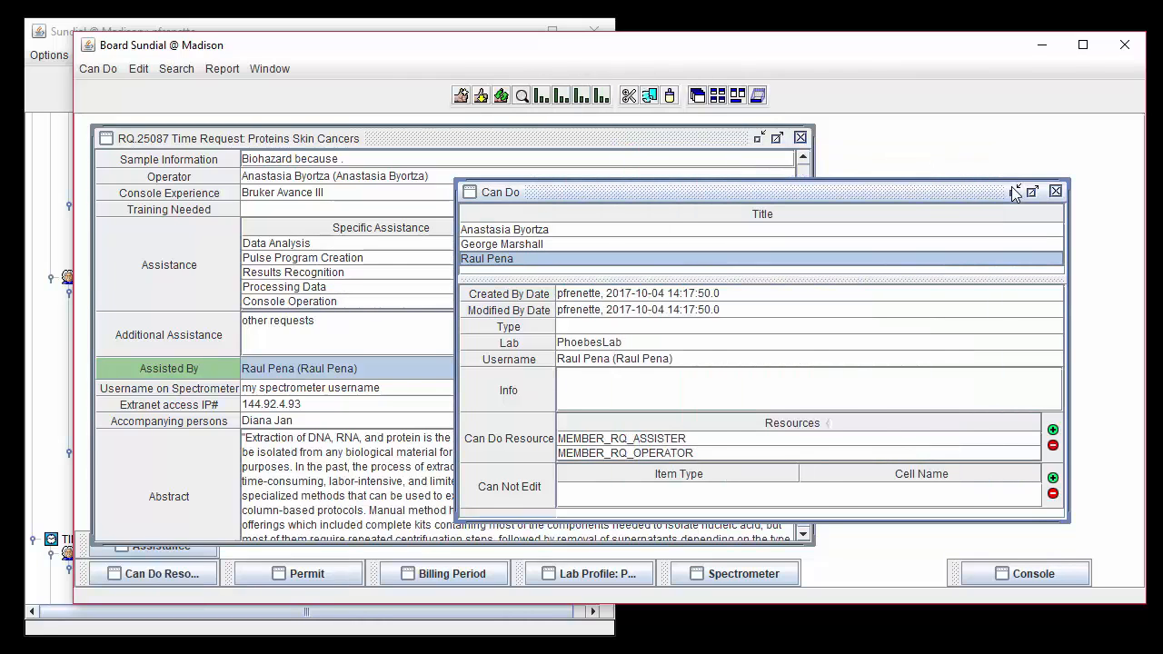
click(1014, 190)
- Review the request's abstract, keywords, axis codes and investigators, and toggle Project Data Required off and on in the lab profile
scroll(552, 441, down, 5)
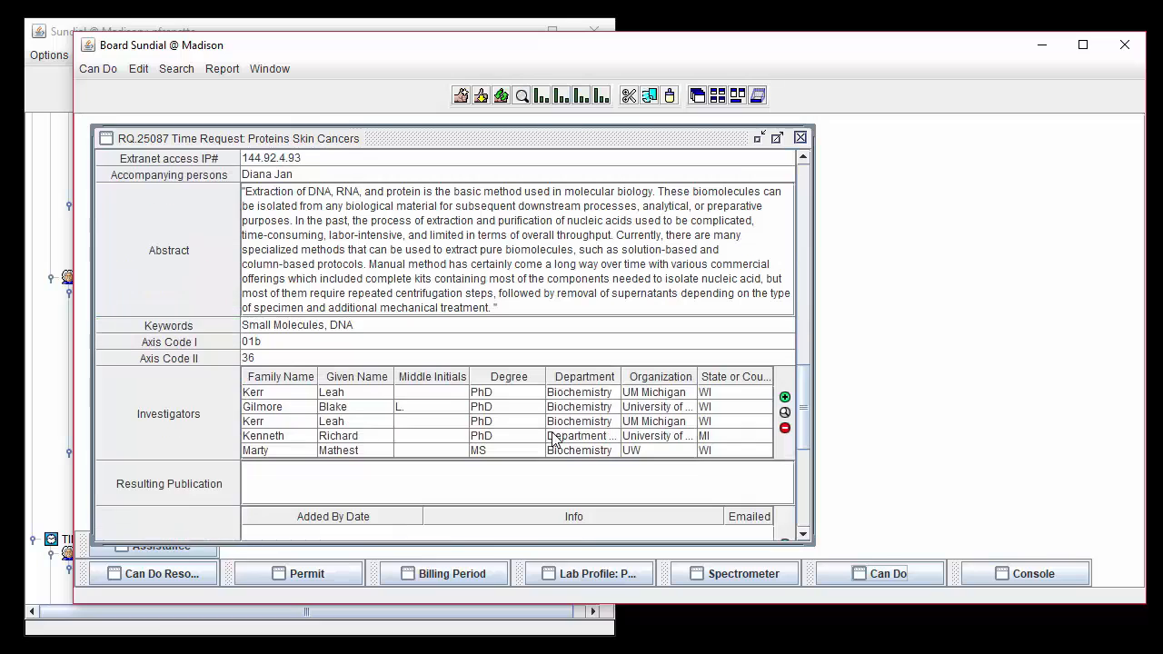
click(586, 573)
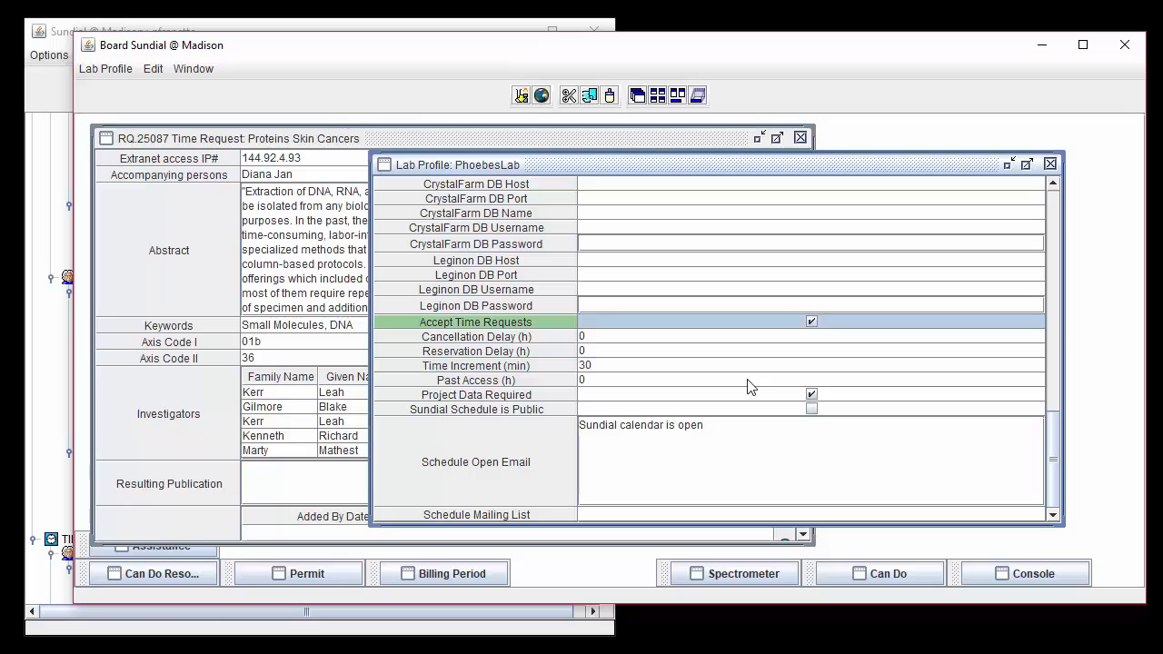
click(613, 397)
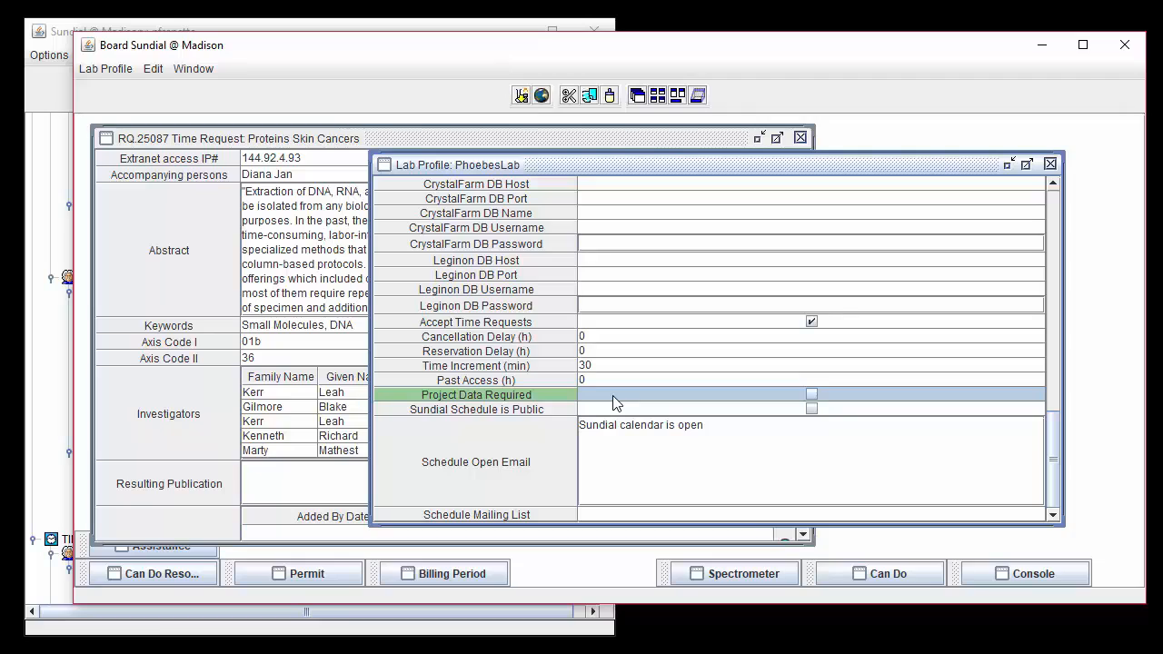
click(812, 395)
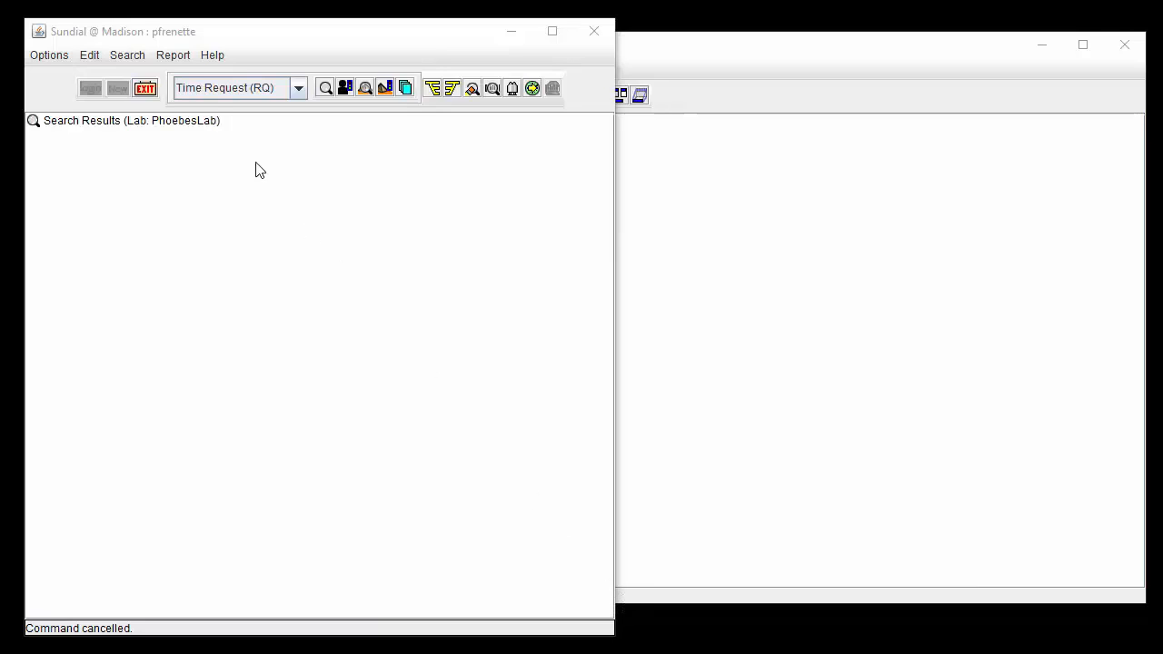
- Generate the time request Lab Usage report for 2017-10-01 to 2018-10-01, grouped by PI
click(182, 57)
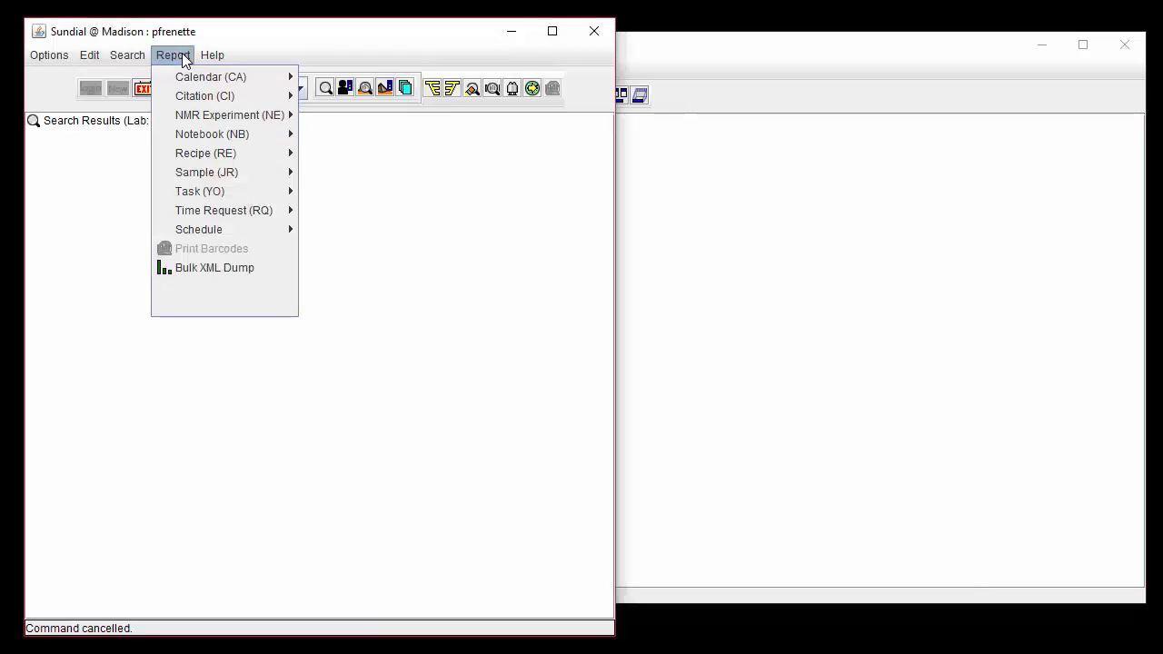
mouse_move(227, 210)
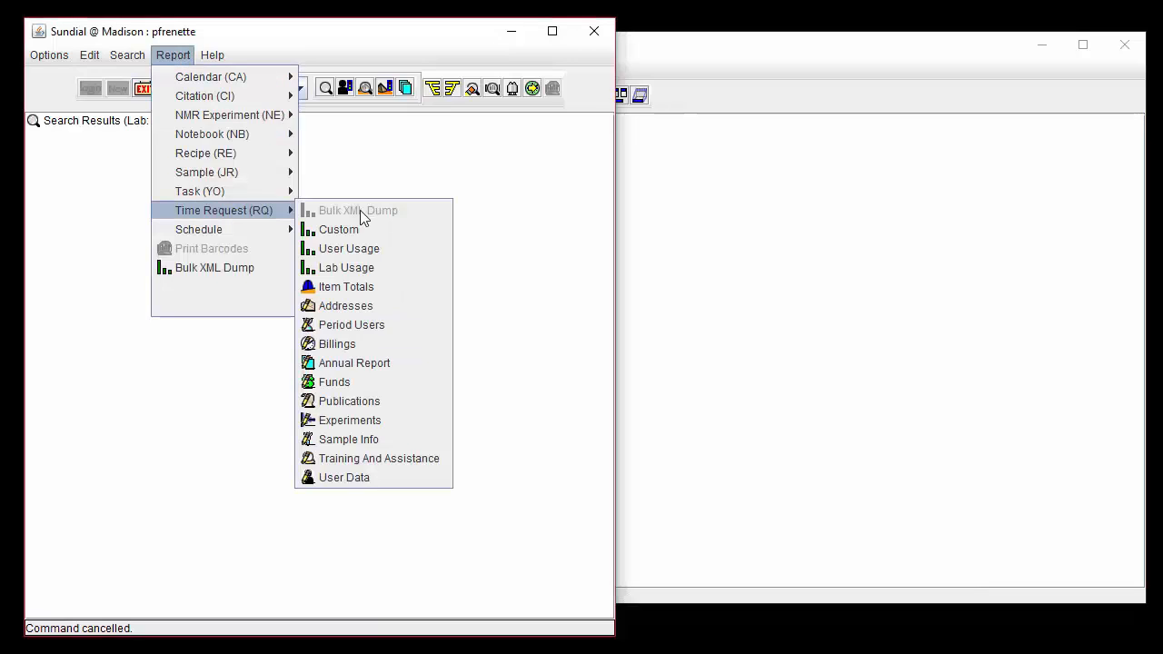
click(362, 269)
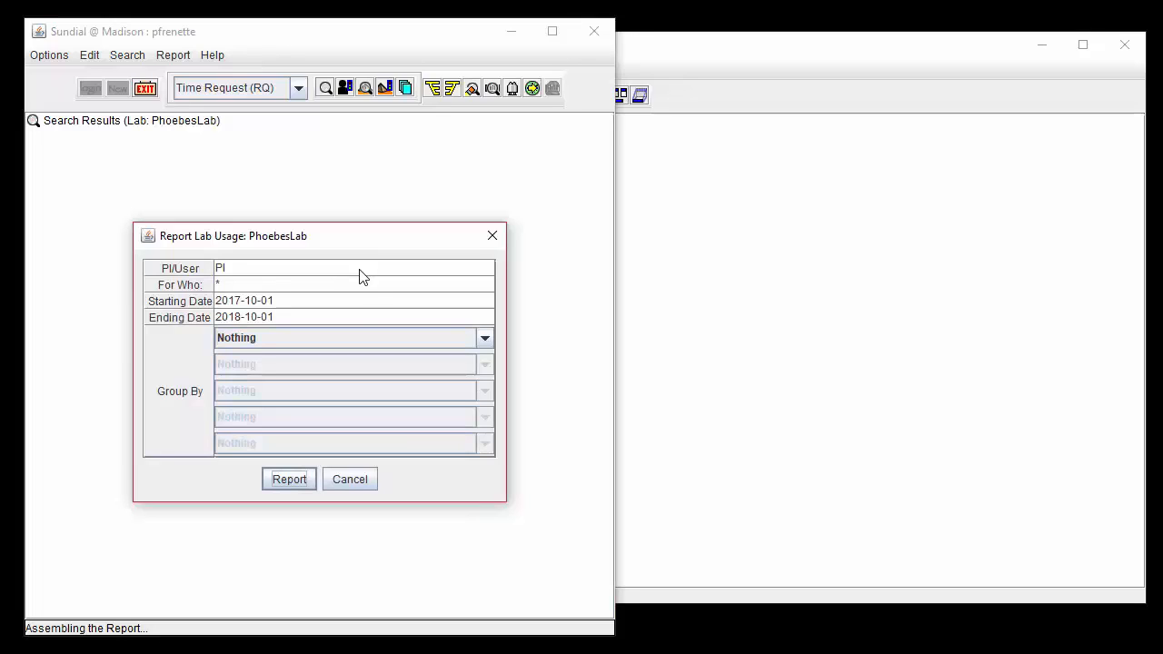
click(328, 303)
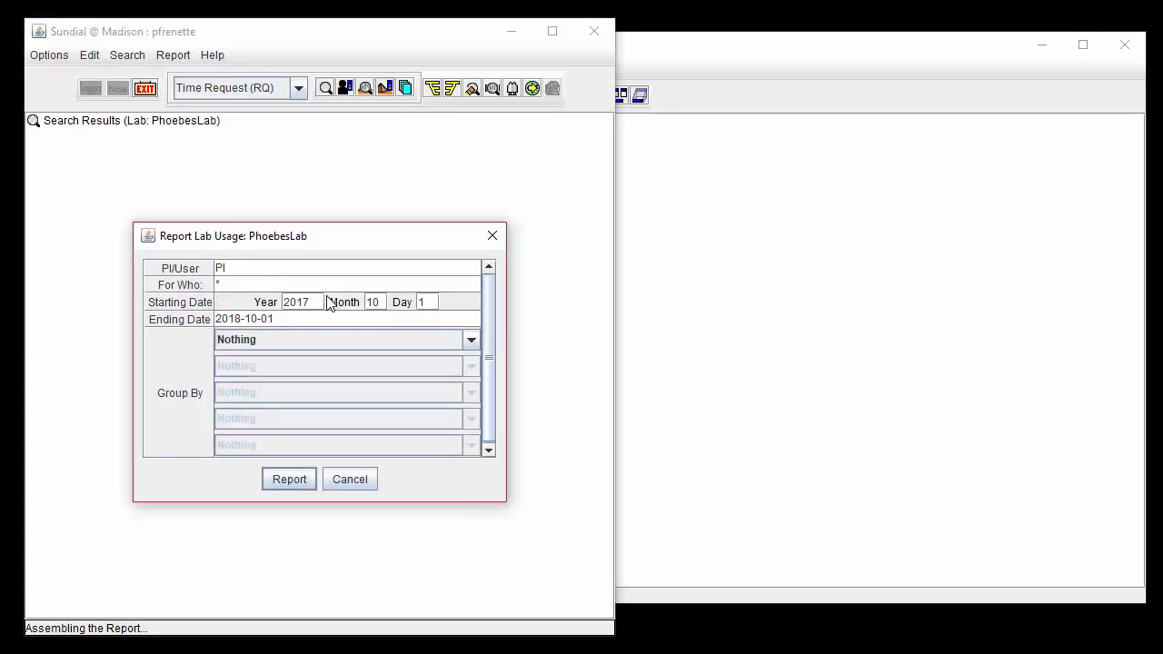
click(349, 320)
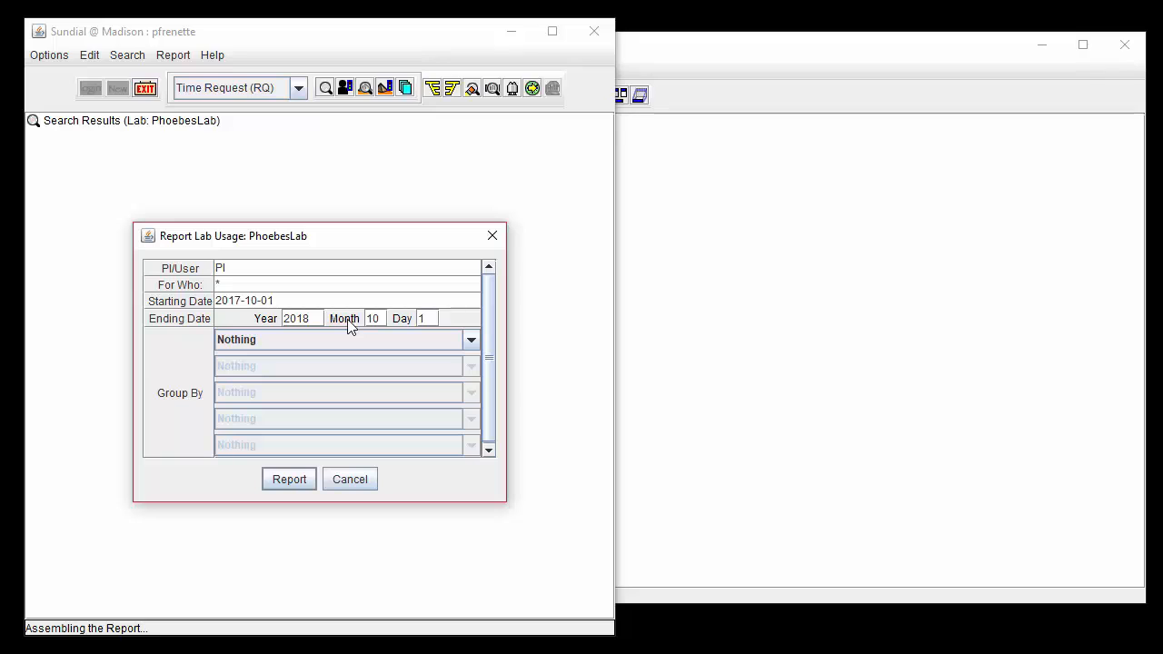
click(331, 341)
click(312, 370)
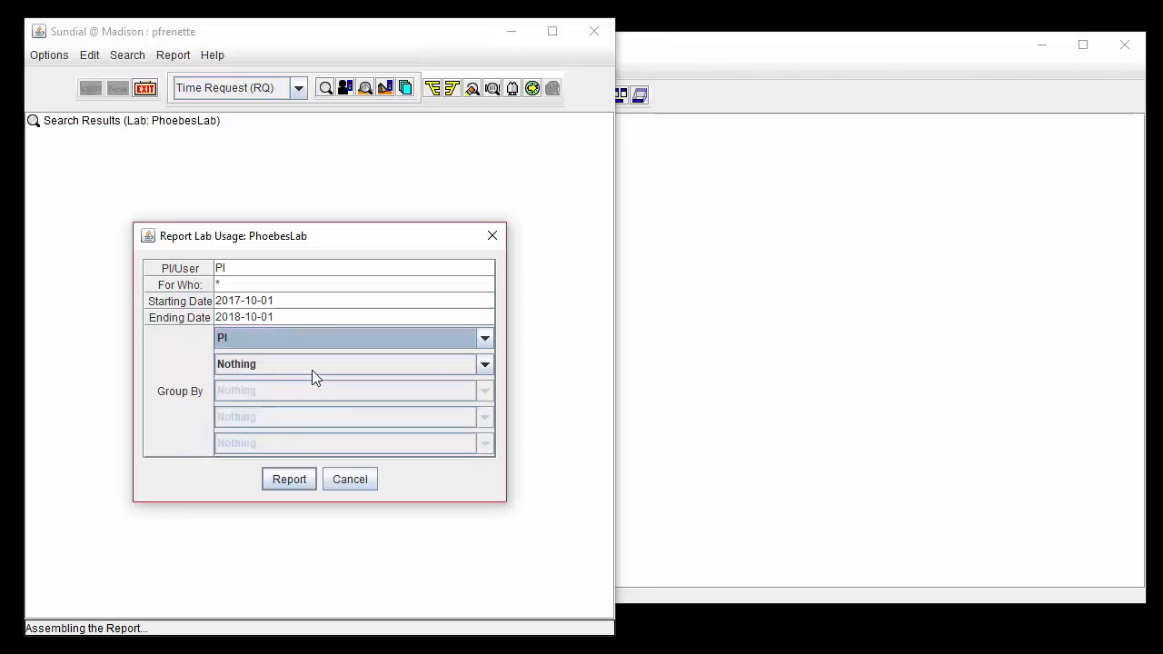
click(303, 479)
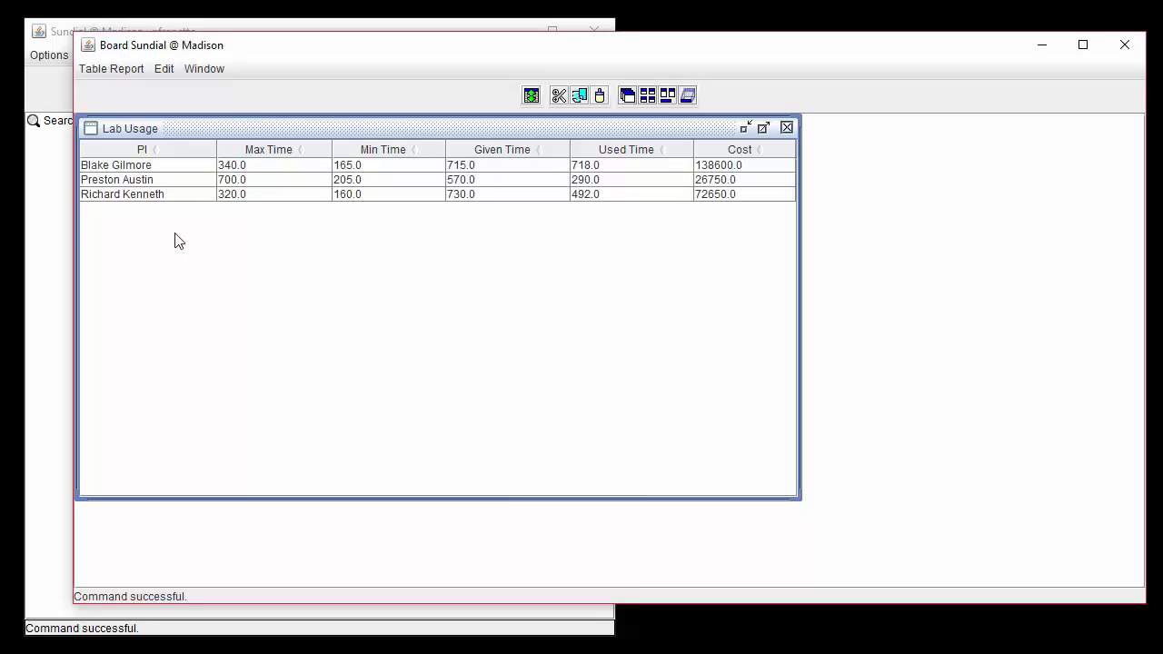
- Generate the time request Lab Usage report grouped by PI and User for 2017-10-01 to 2018-10-01, and sort it by PI
click(57, 228)
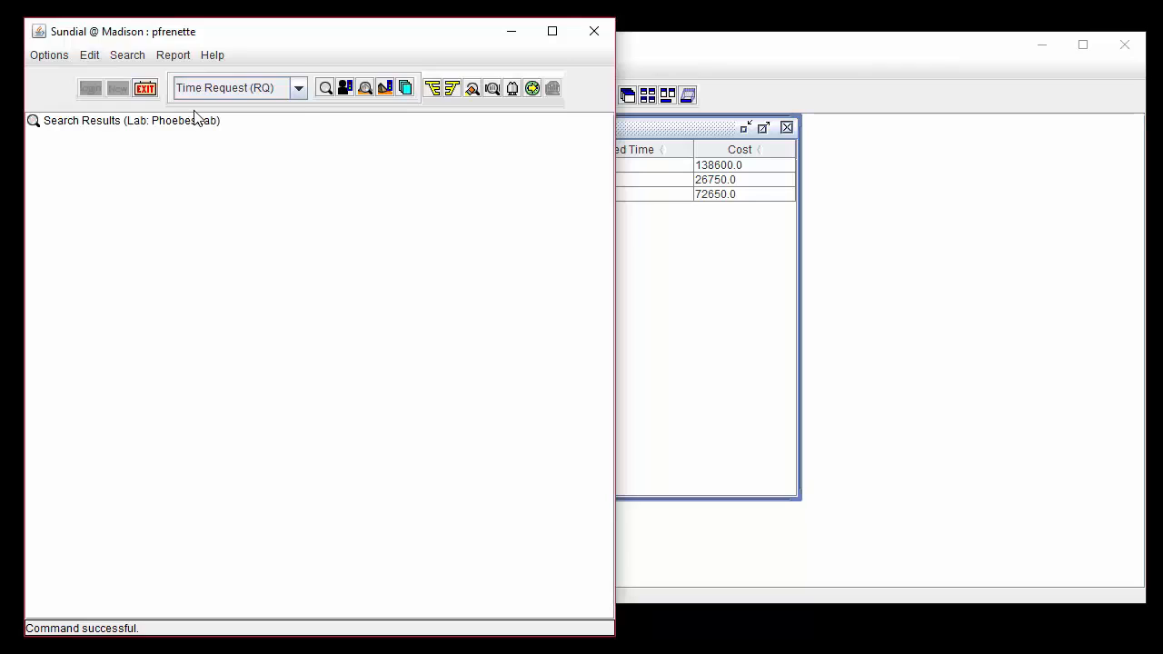
click(173, 56)
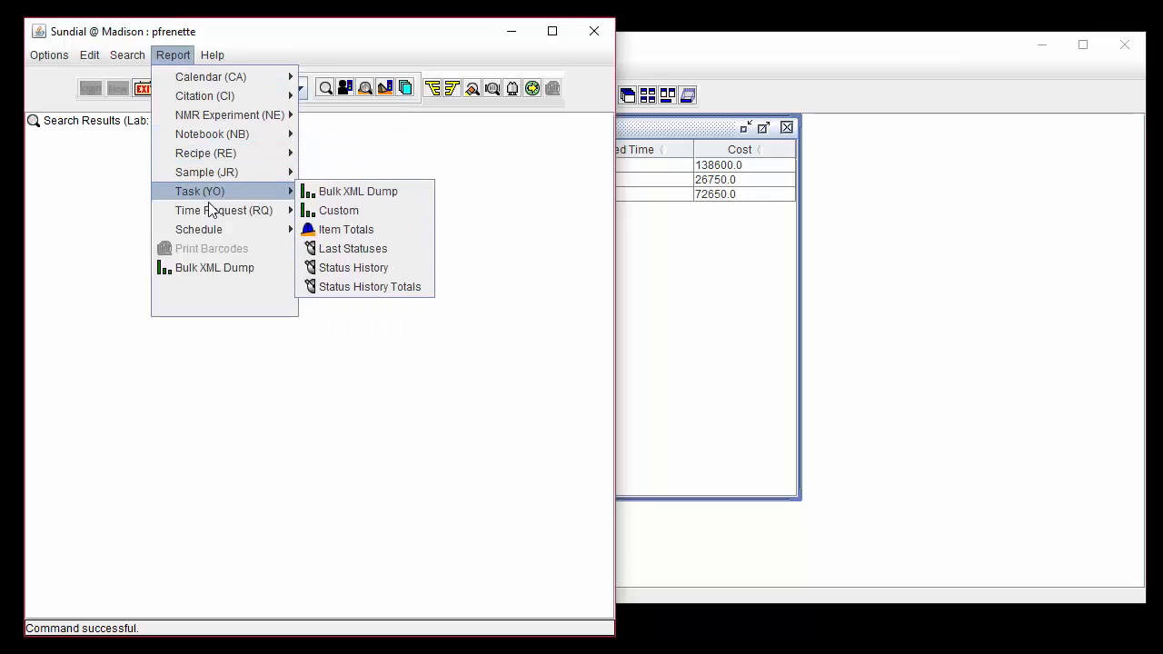
mouse_move(218, 210)
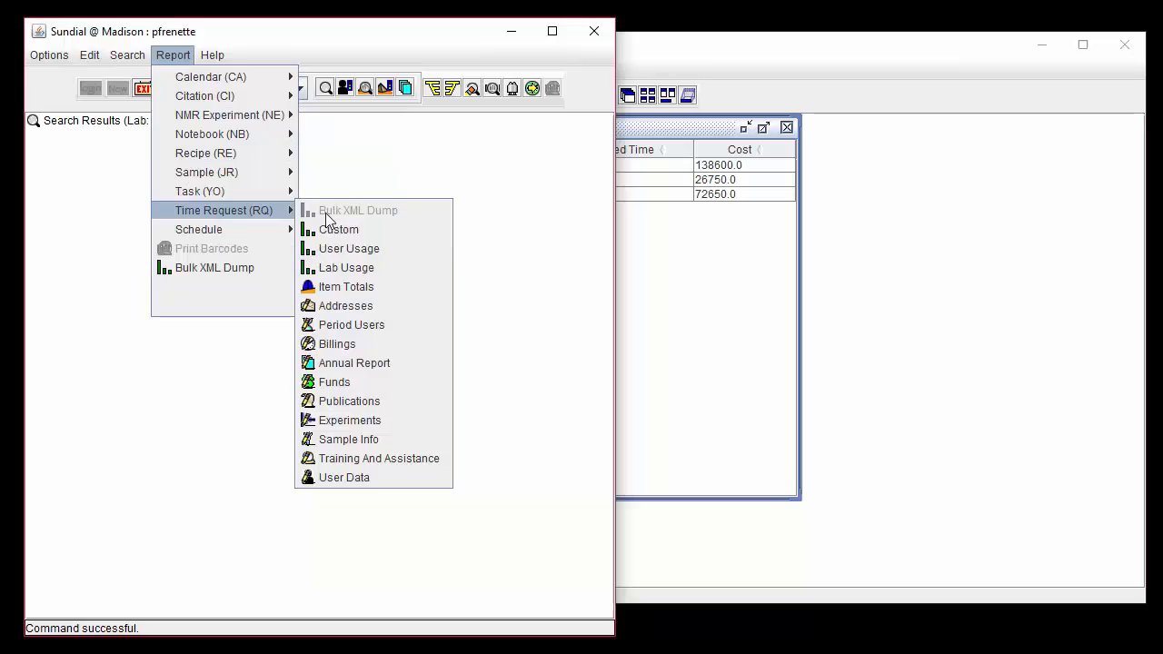
click(336, 267)
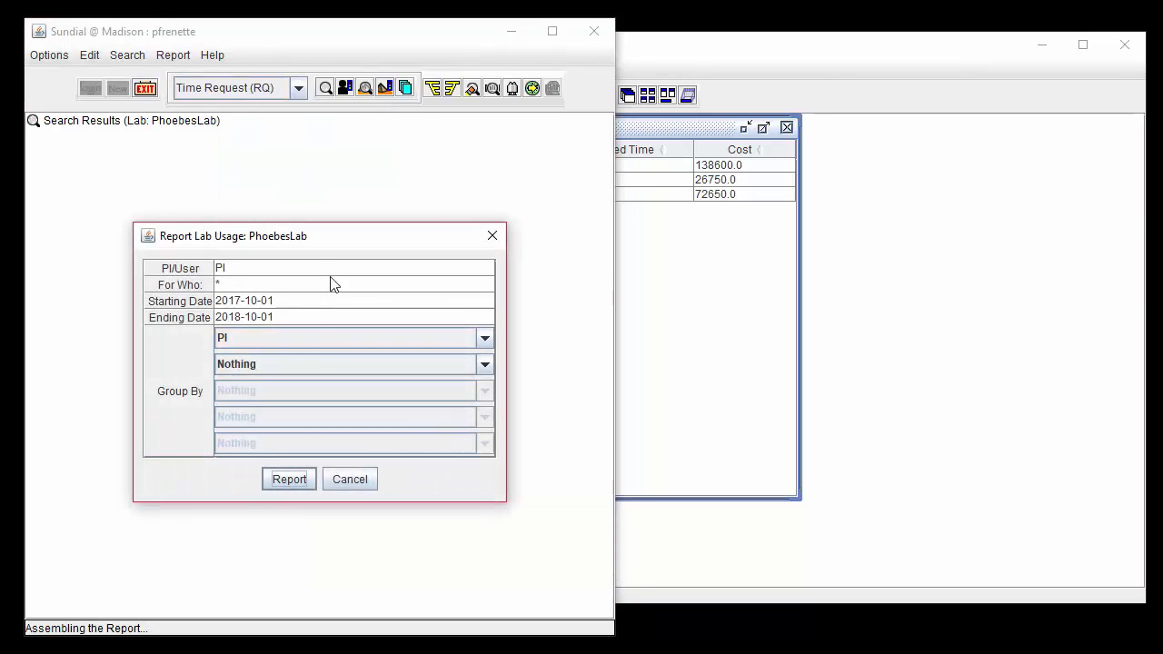
click(313, 363)
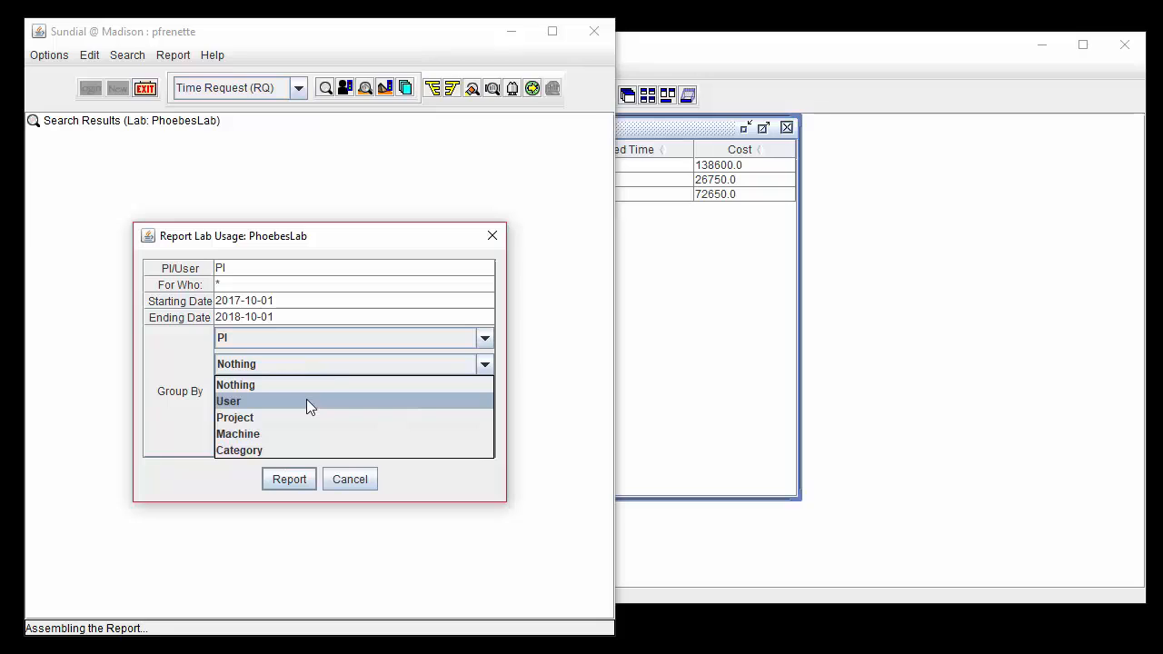
click(306, 401)
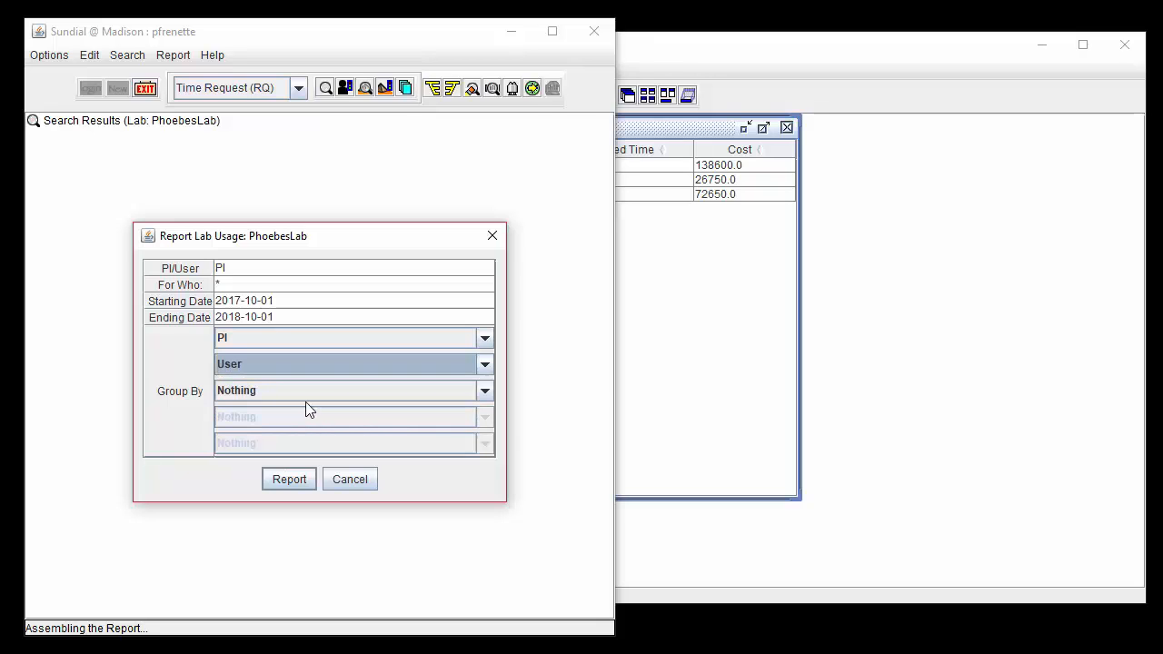
click(285, 480)
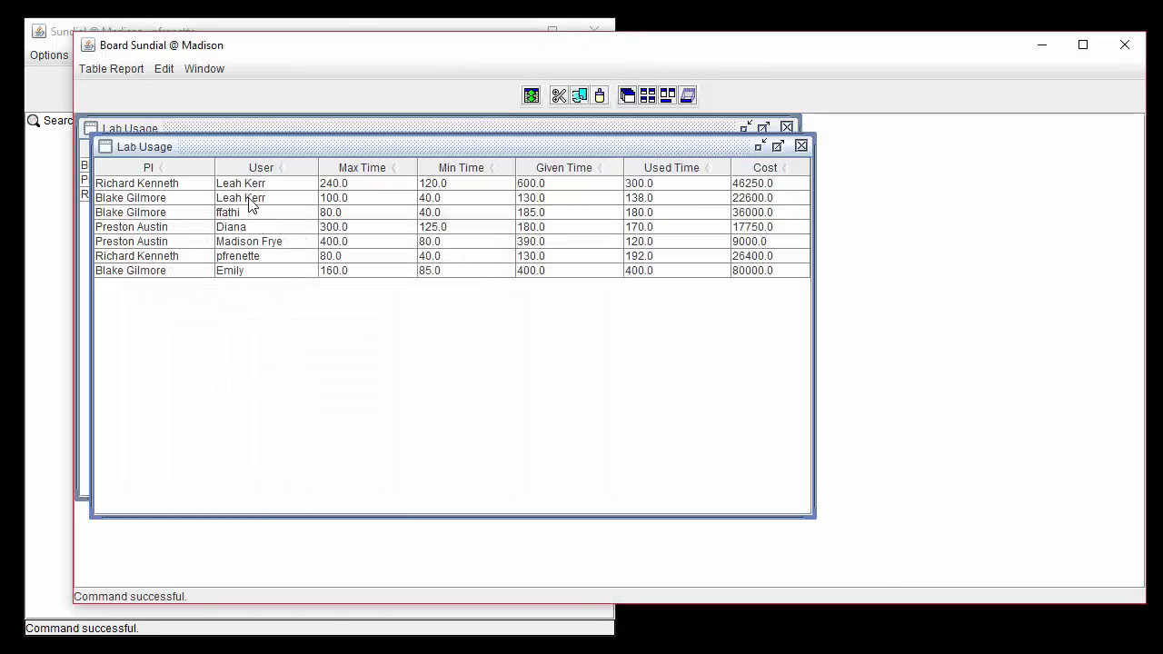
click(163, 170)
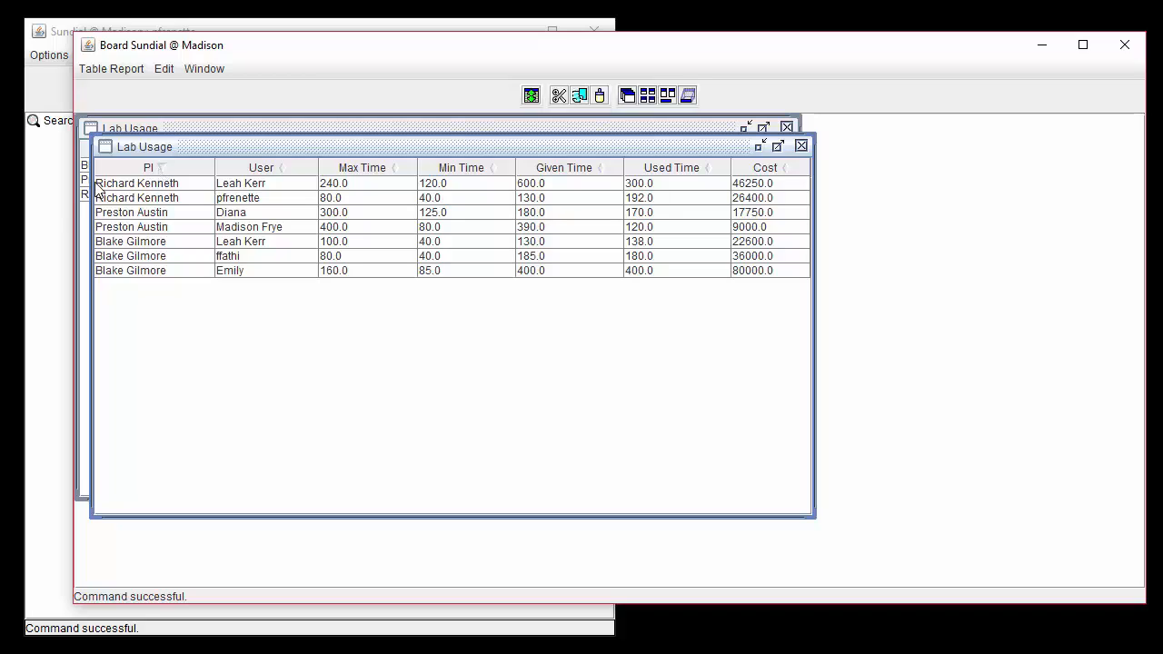
- Generate the time request Lab Usage report grouped by PI, User and Machine, and sort it by Machine
click(58, 209)
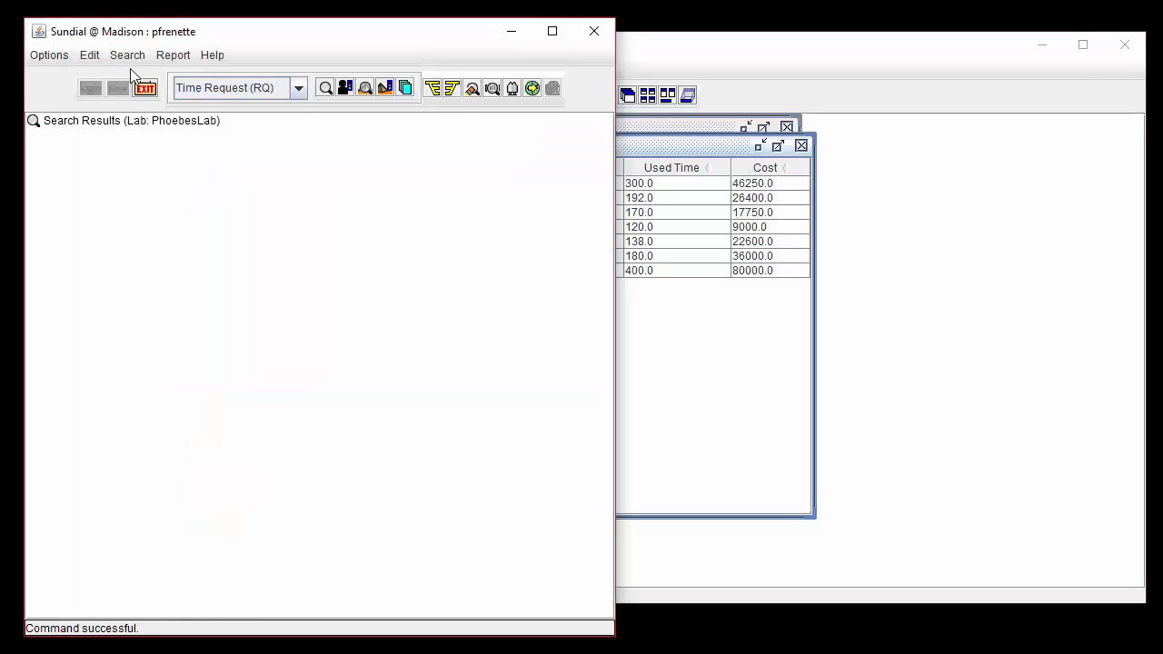
click(172, 54)
mouse_move(205, 216)
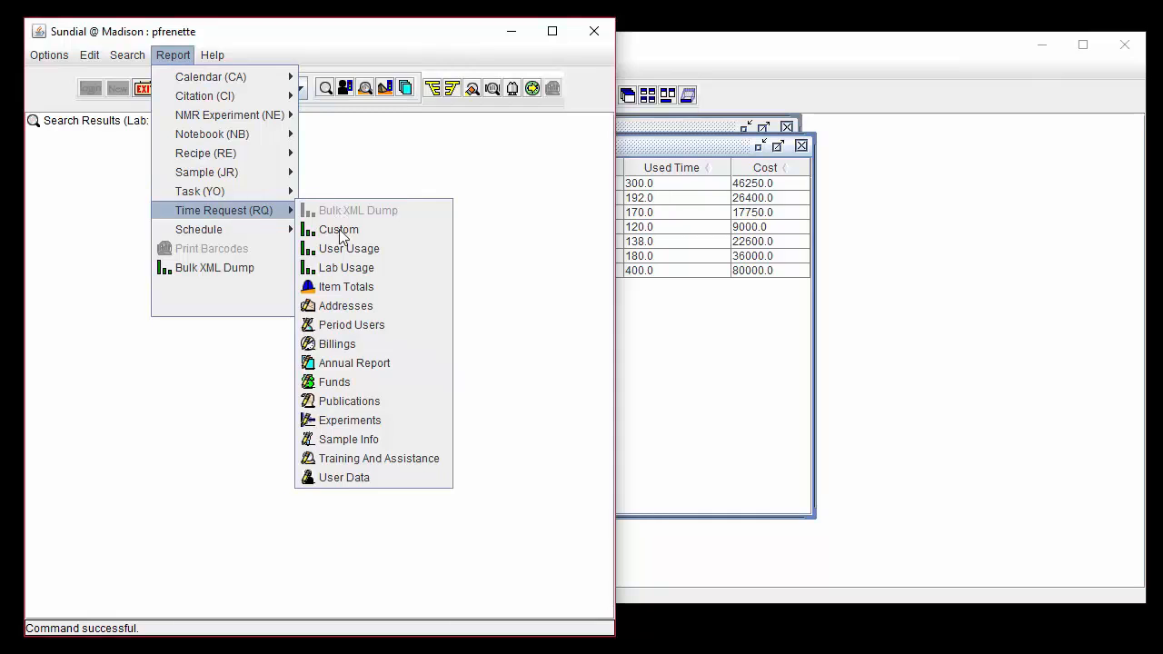
click(341, 267)
click(307, 390)
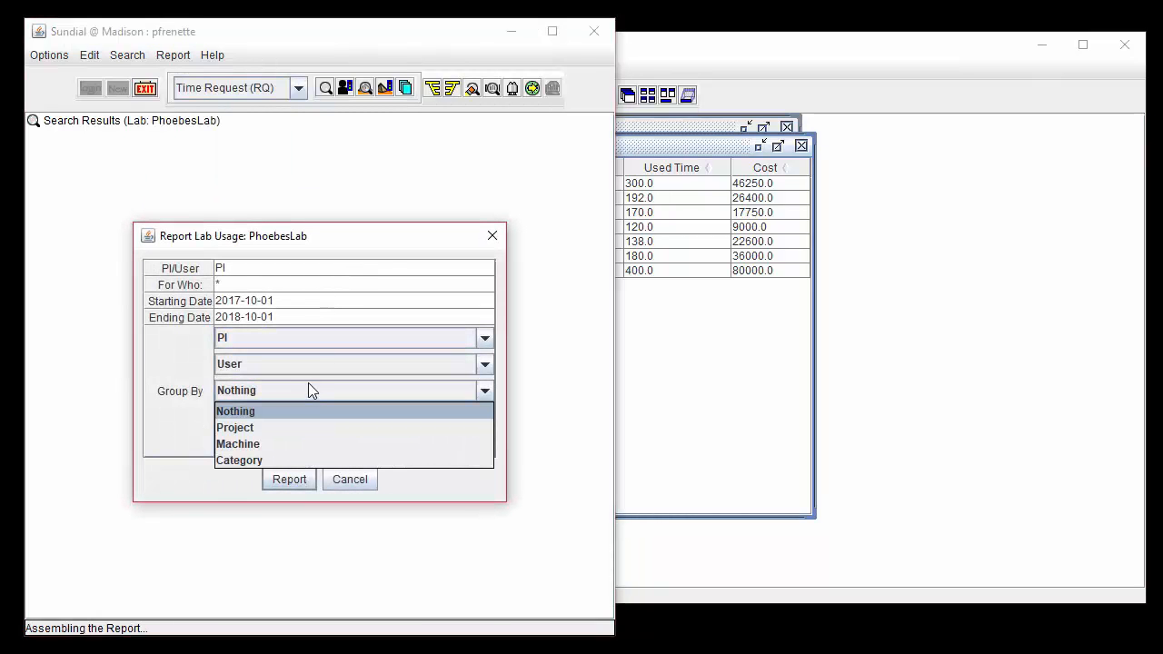
click(300, 443)
click(305, 472)
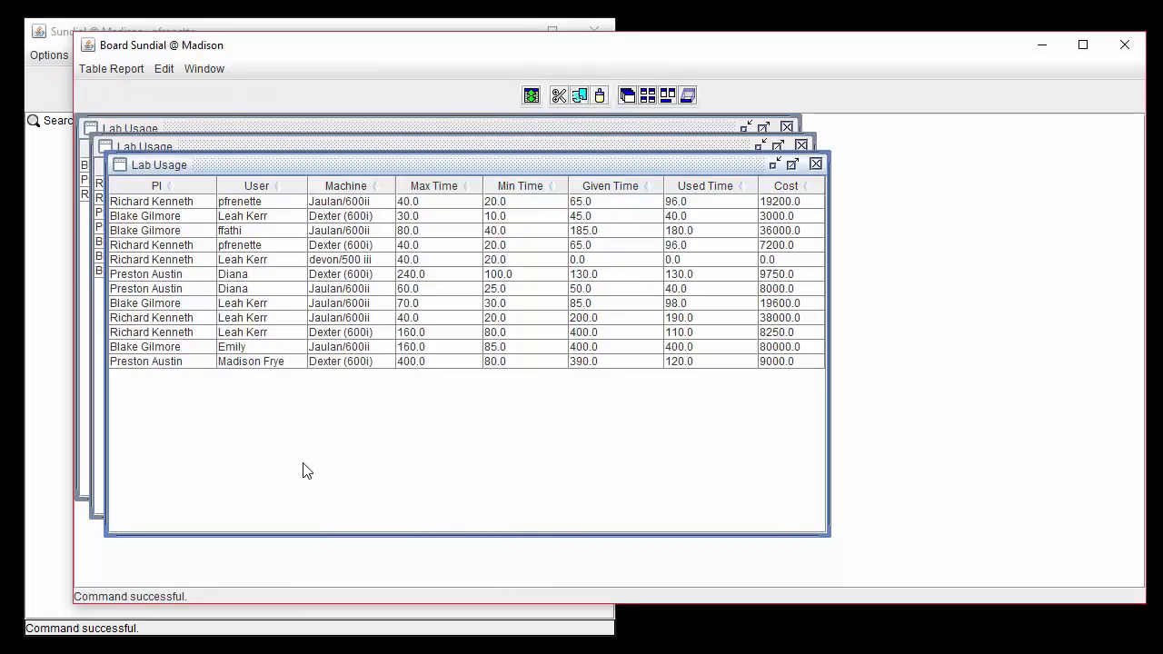
click(376, 187)
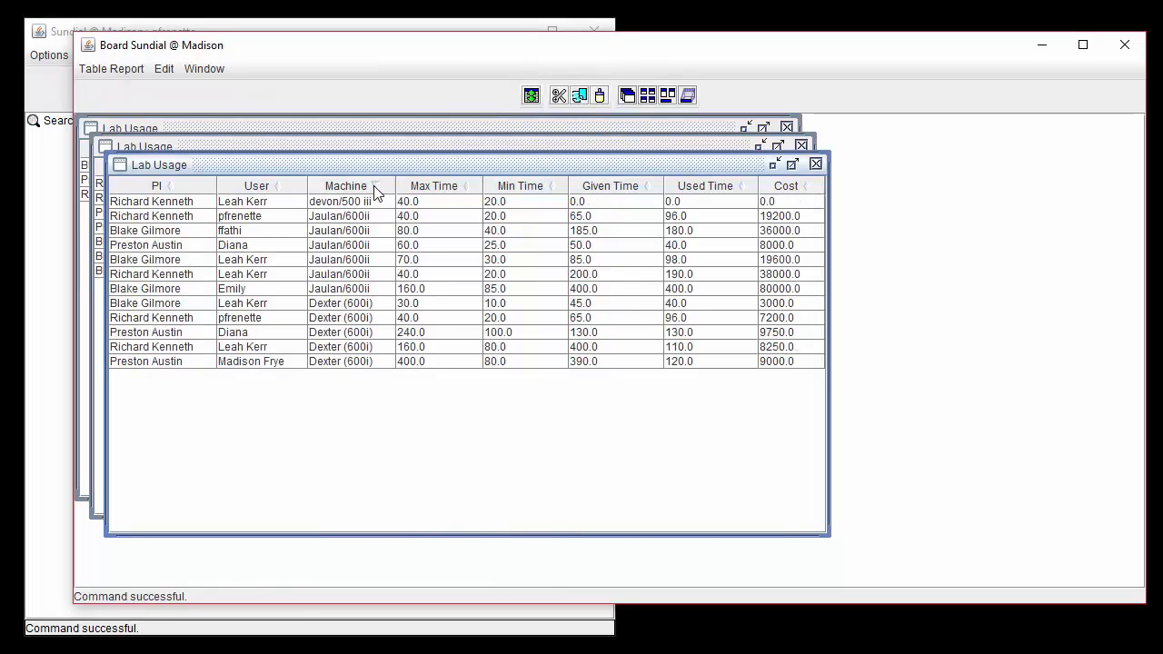
- Generate the time request Addresses report for PI Billing Address with billing period Other, and read through the listed addresses
click(53, 174)
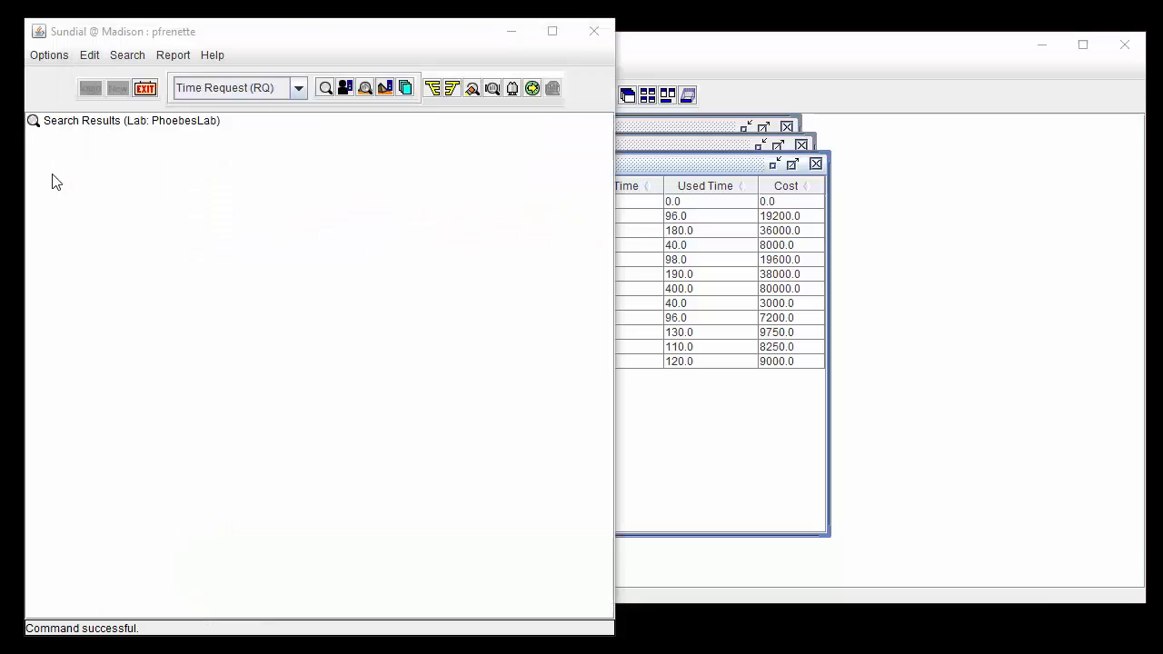
click(172, 56)
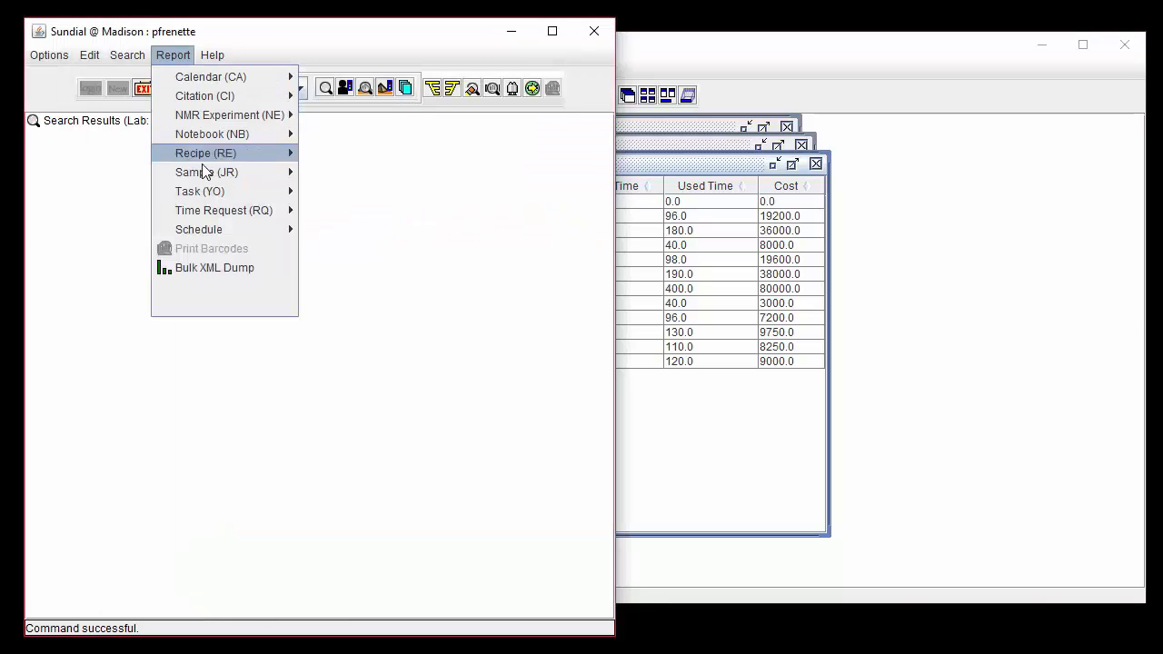
mouse_move(227, 211)
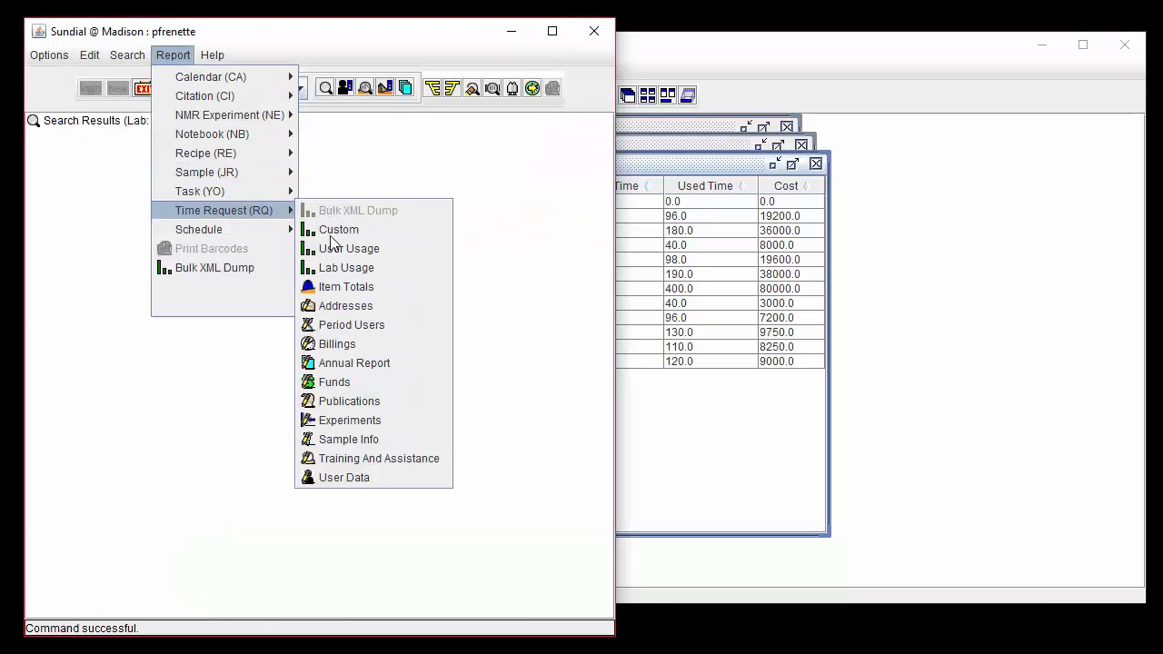
click(338, 306)
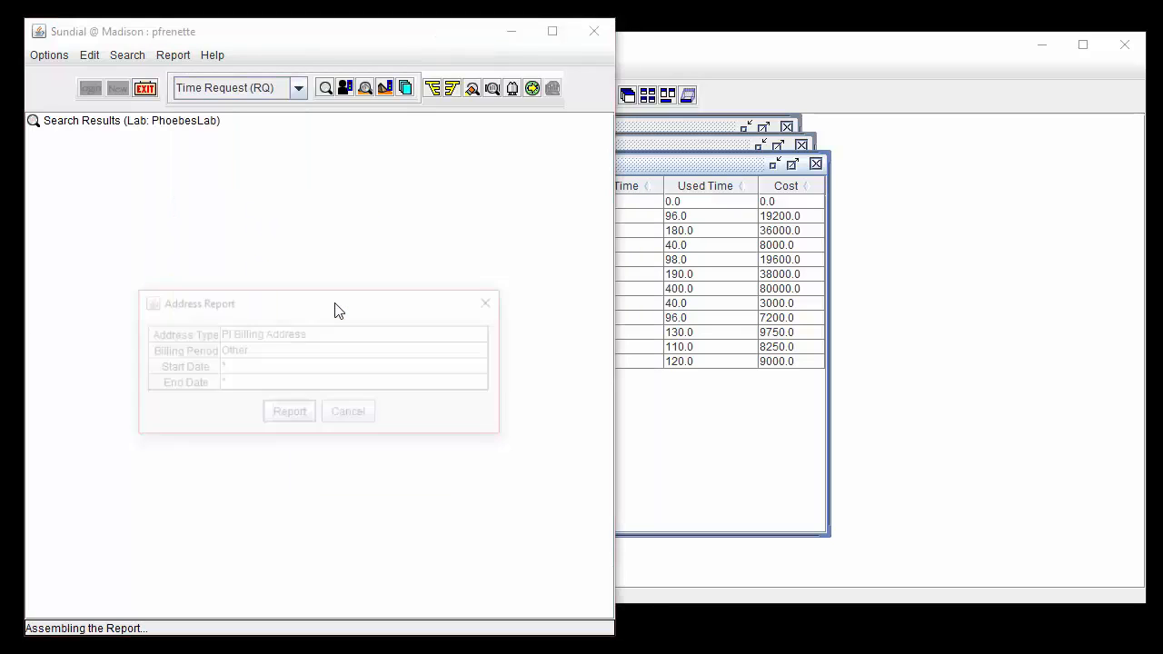
click(314, 342)
click(310, 356)
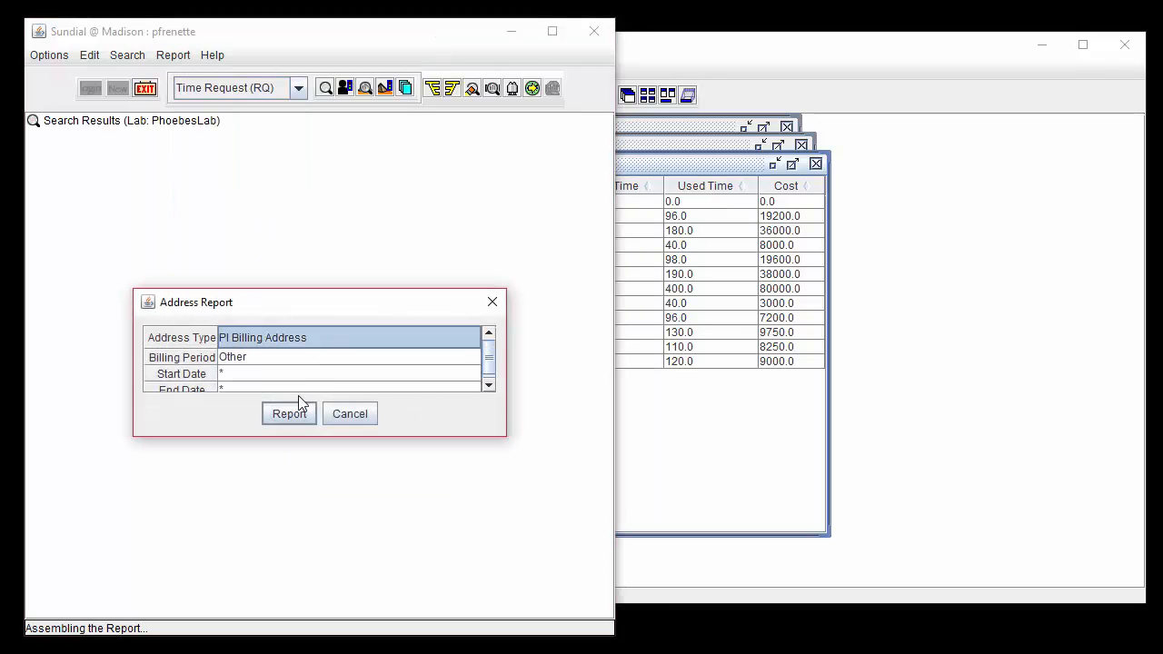
click(292, 414)
scroll(291, 399, up, 8)
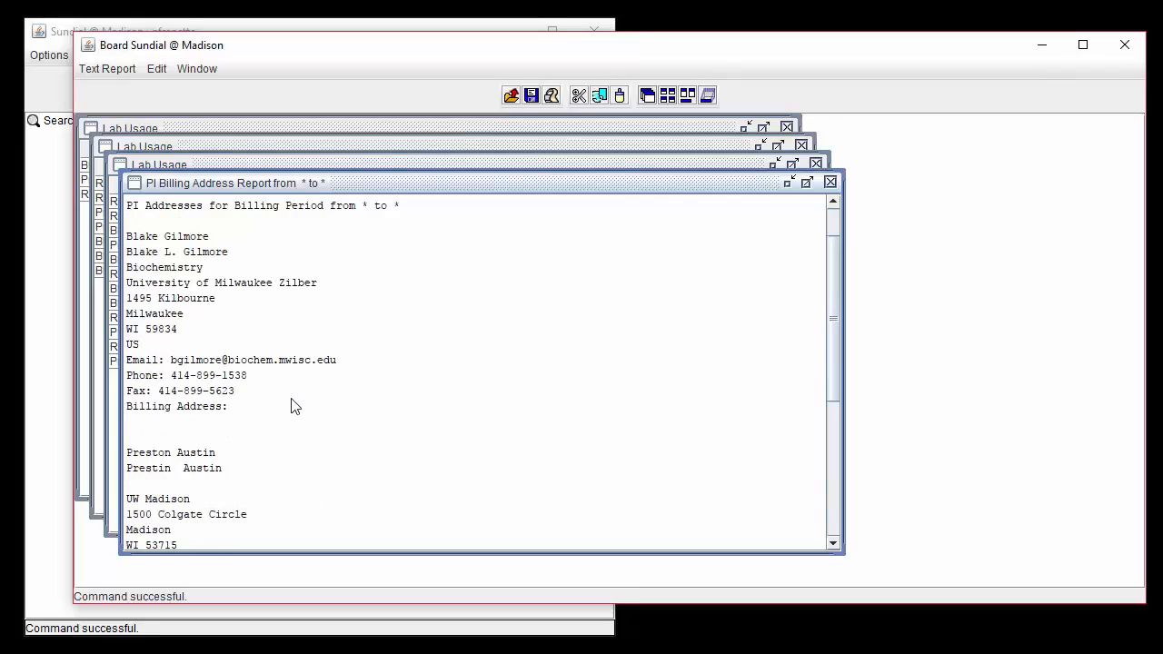
scroll(290, 399, down, 8)
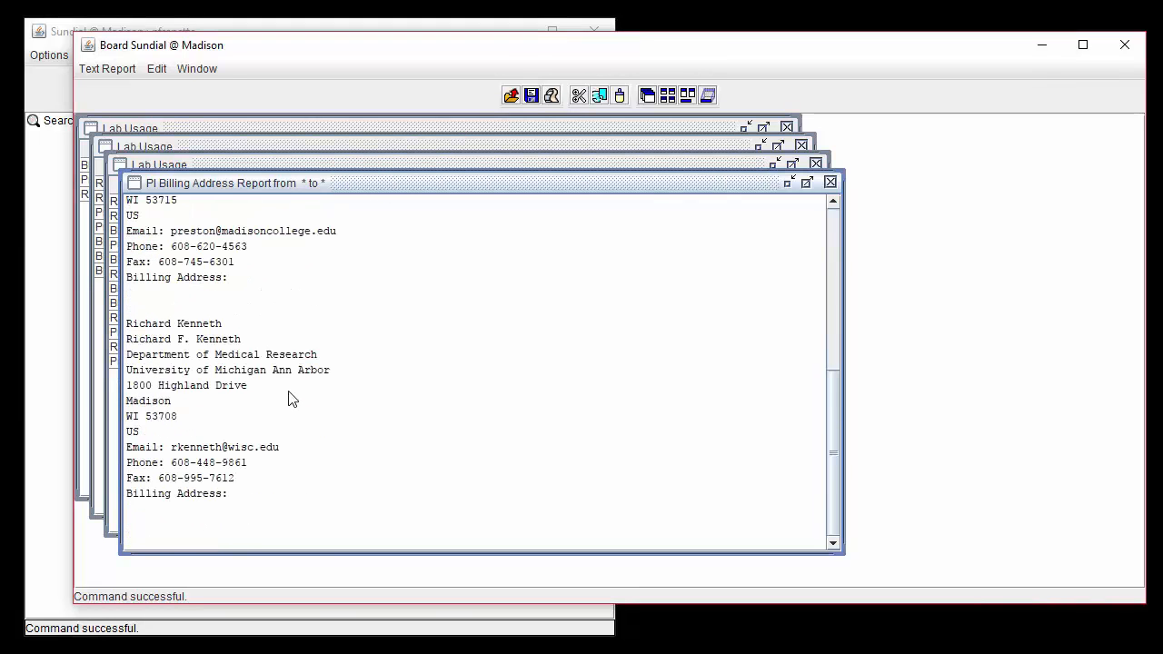
- Generate the time request Experiments report for the billing period 2018-04-01 to 2018-04-28
click(60, 362)
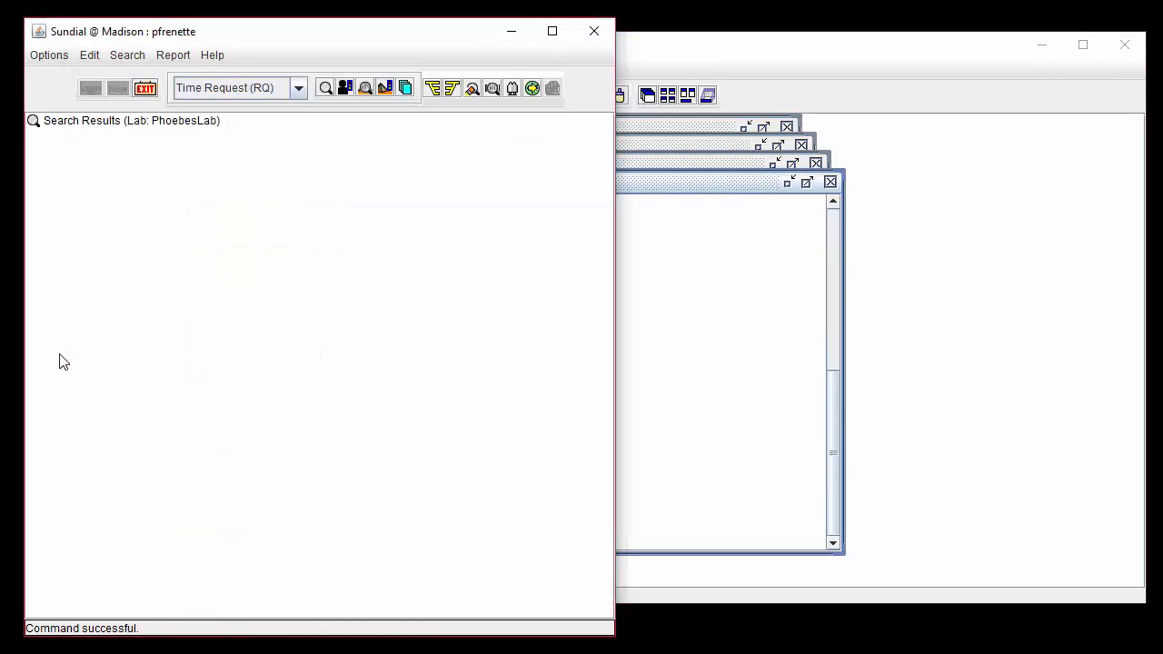
click(181, 55)
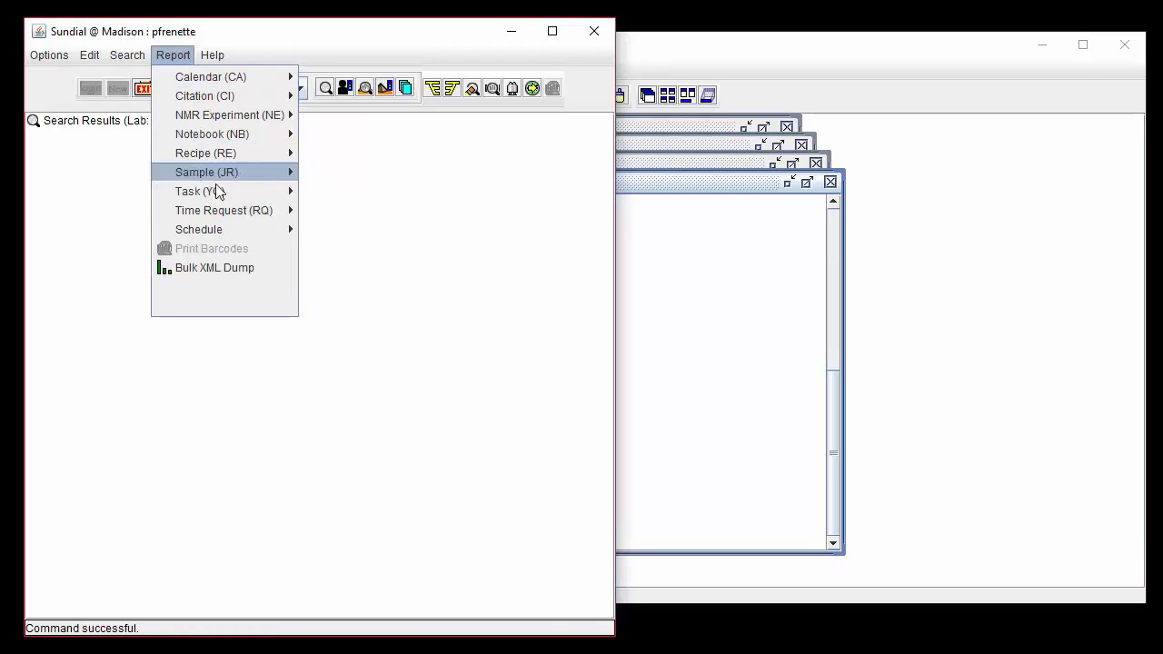
mouse_move(236, 210)
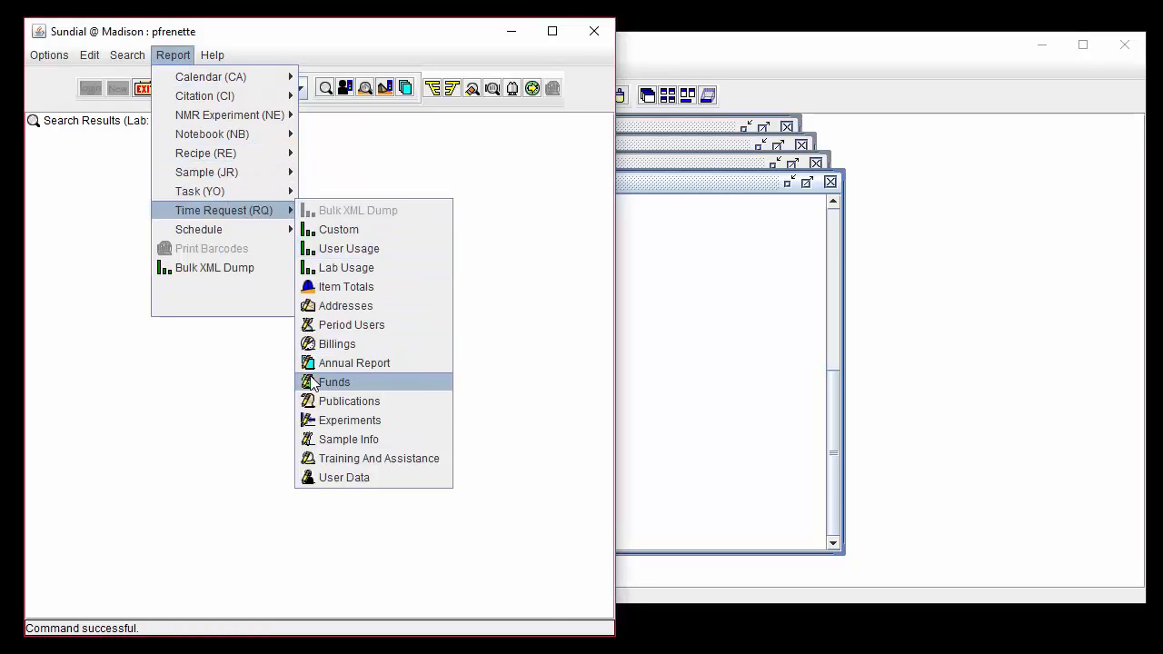
click(334, 419)
click(287, 311)
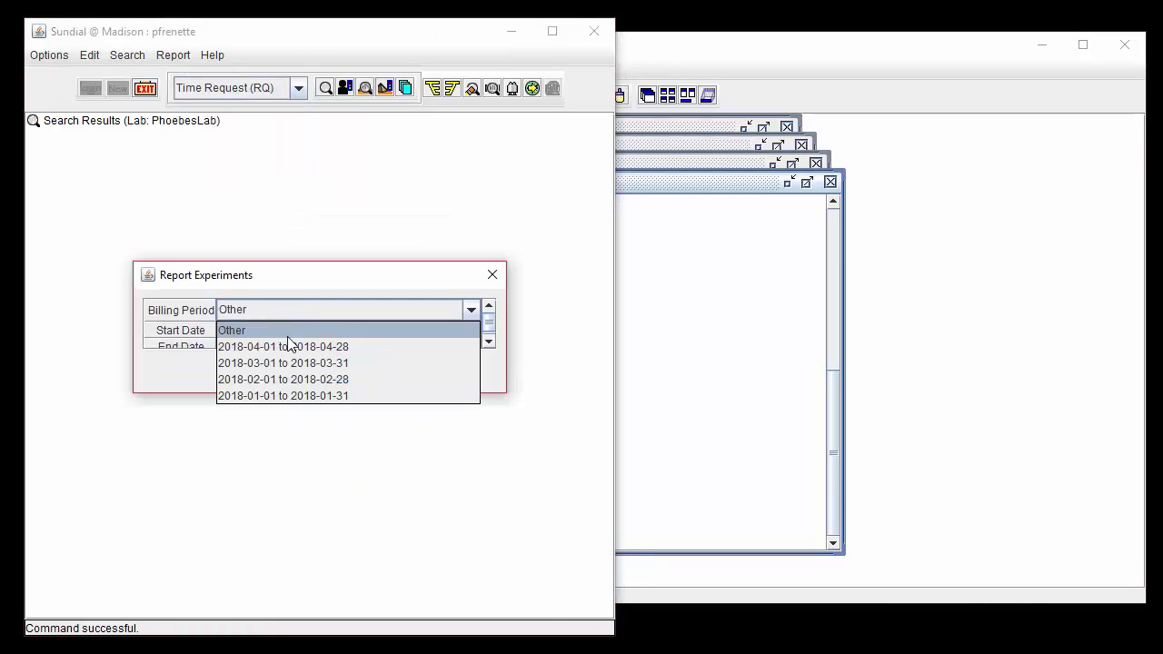
click(288, 345)
click(291, 374)
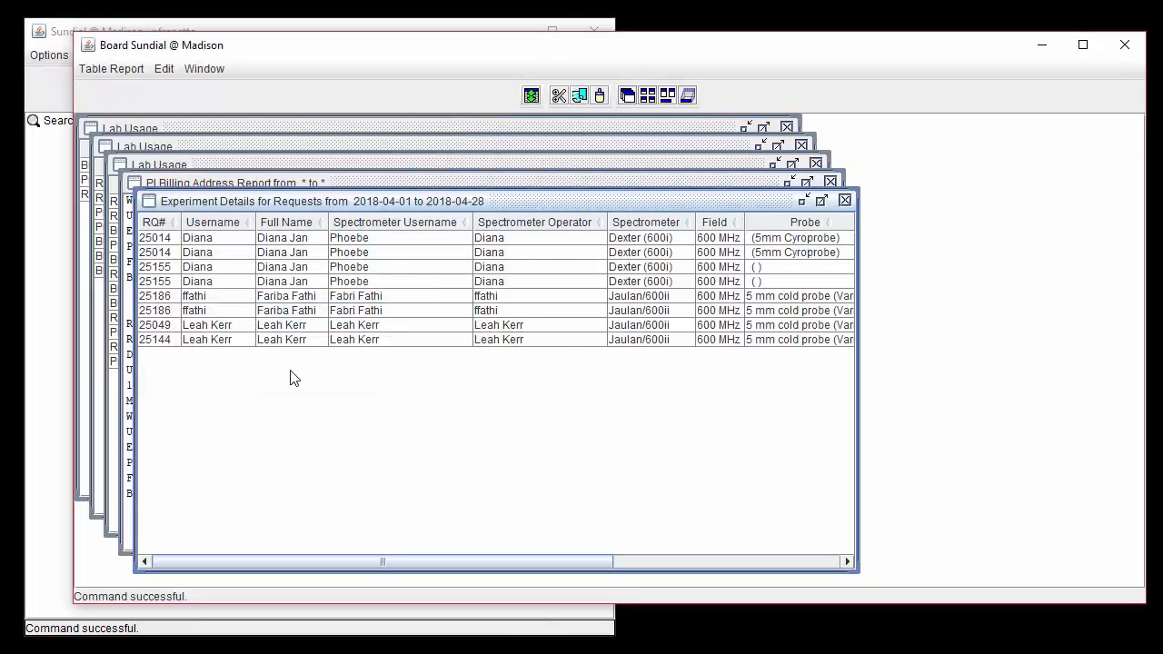
- Look through all columns of the experiment details report, from the request number to the pulse program and comments
click(282, 235)
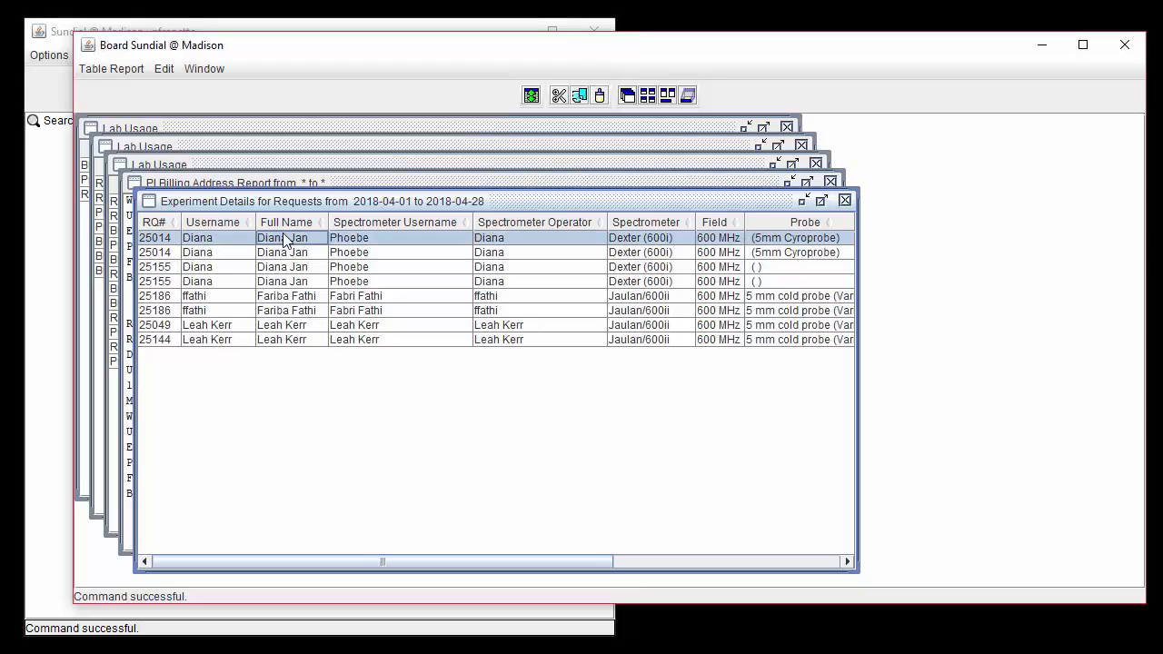
key(Right)
key(Right)
key(Right)
key(Right)
key(Right)
key(Right)
key(Right)
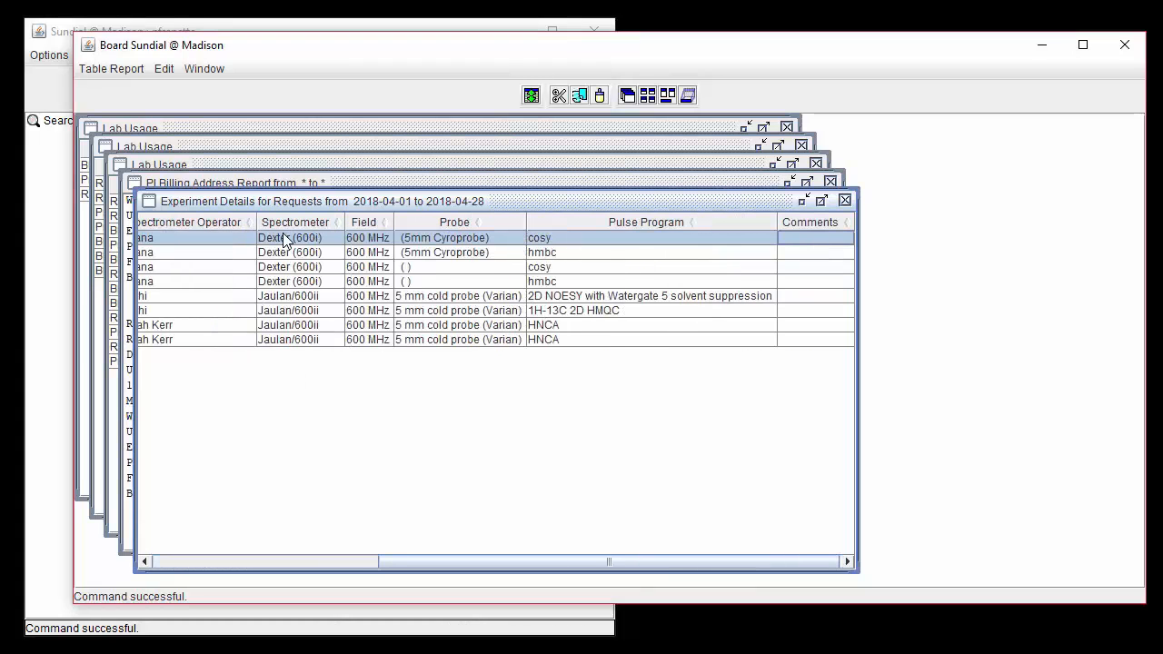
key(Left)
key(Left)
key(Left)
key(Left)
key(Left)
key(Left)
key(Left)
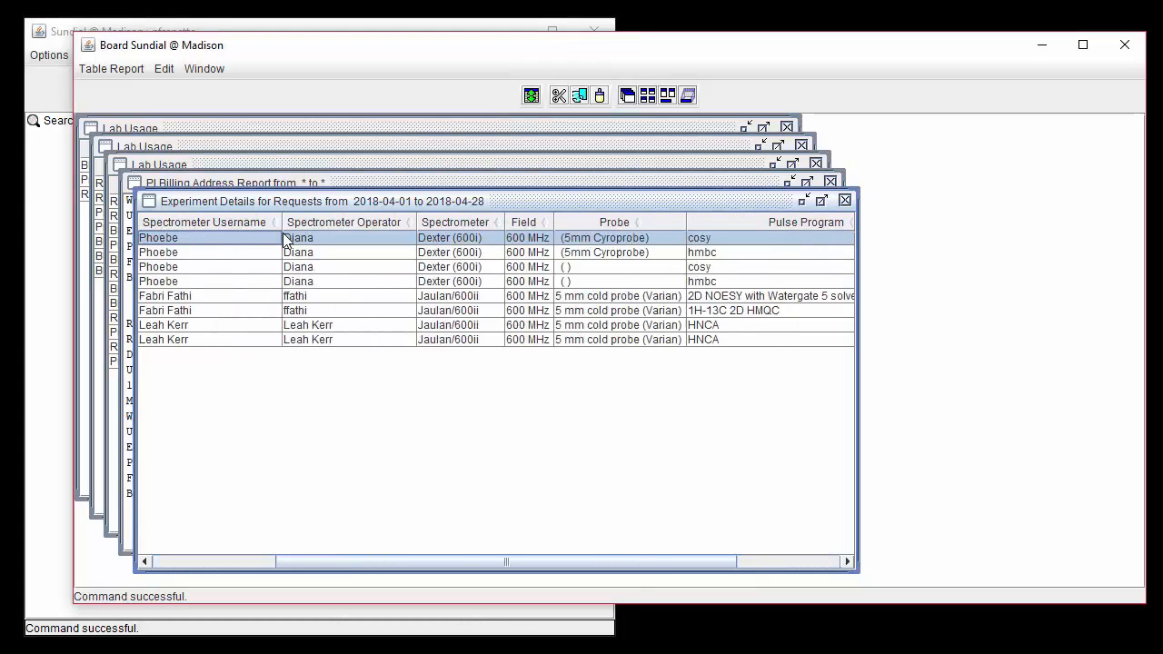
key(Left)
key(Left)
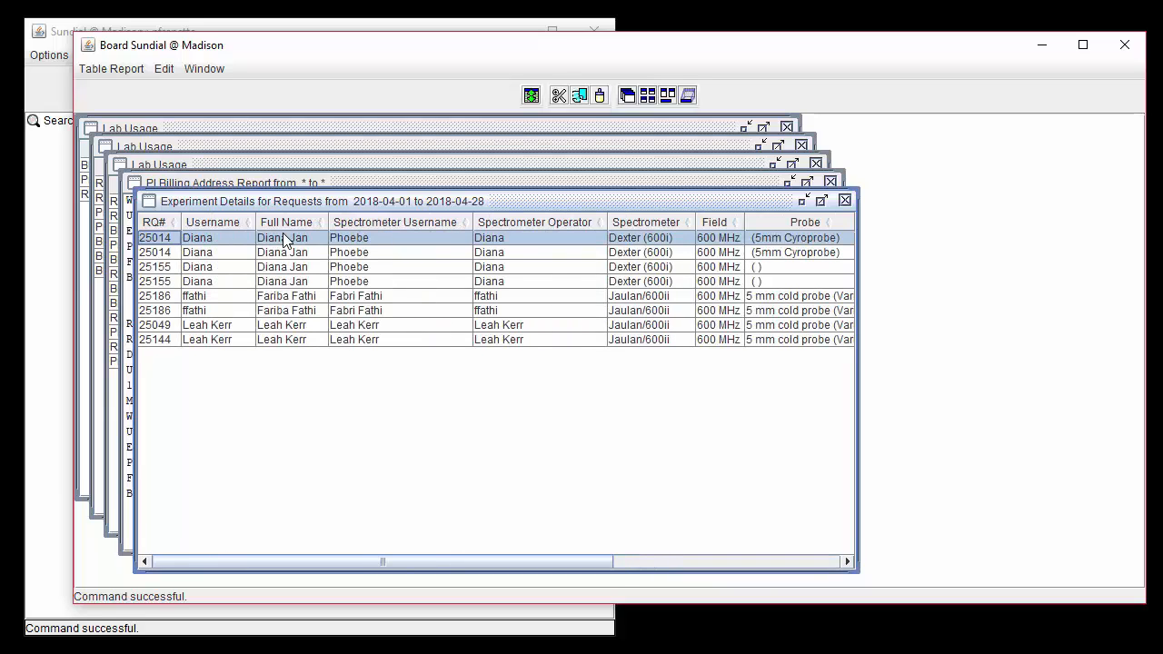
- Generate the time request Sample Info report for the billing period 2018-04-01 to 2018-04-28
key(alt+Tab)
click(174, 56)
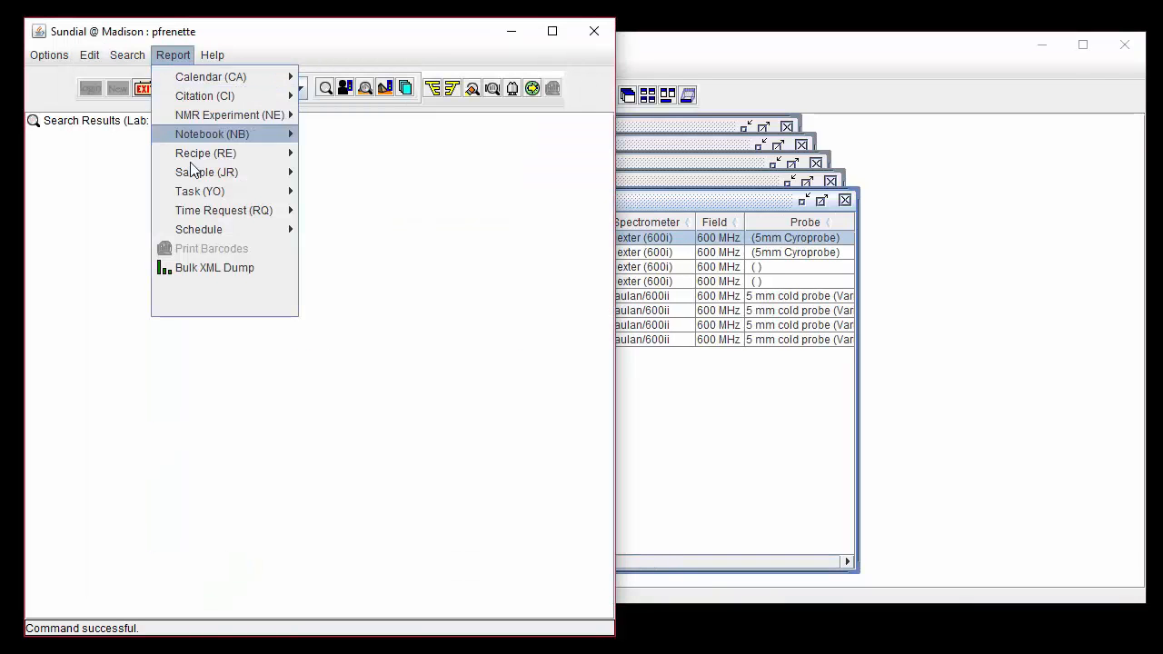
mouse_move(207, 210)
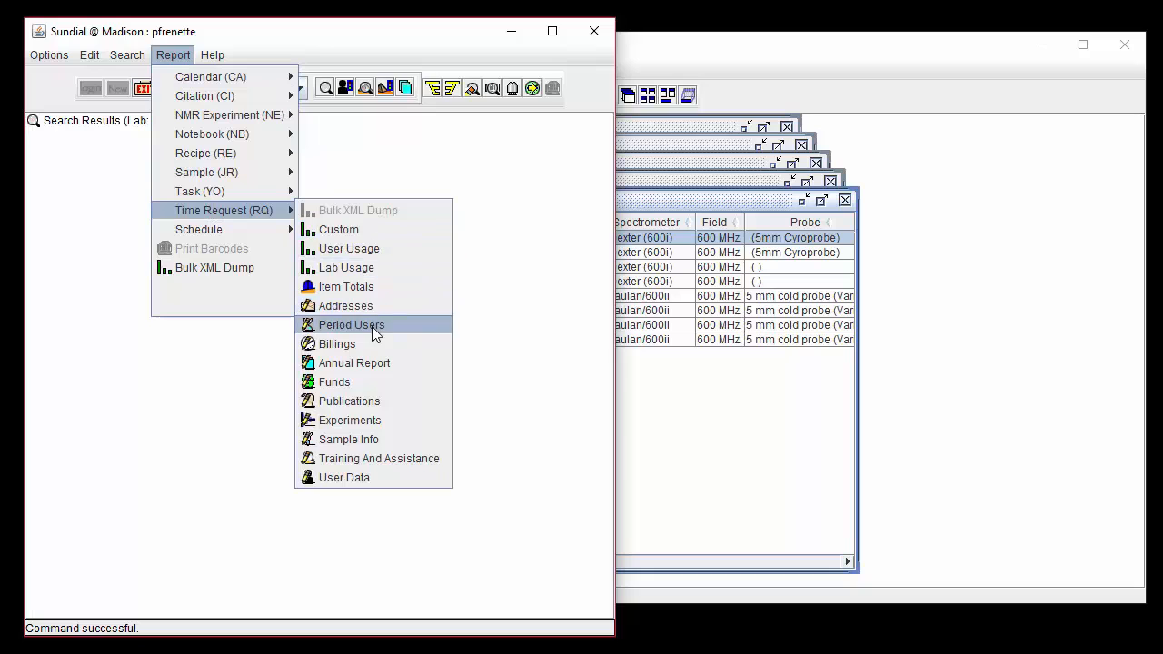
click(372, 438)
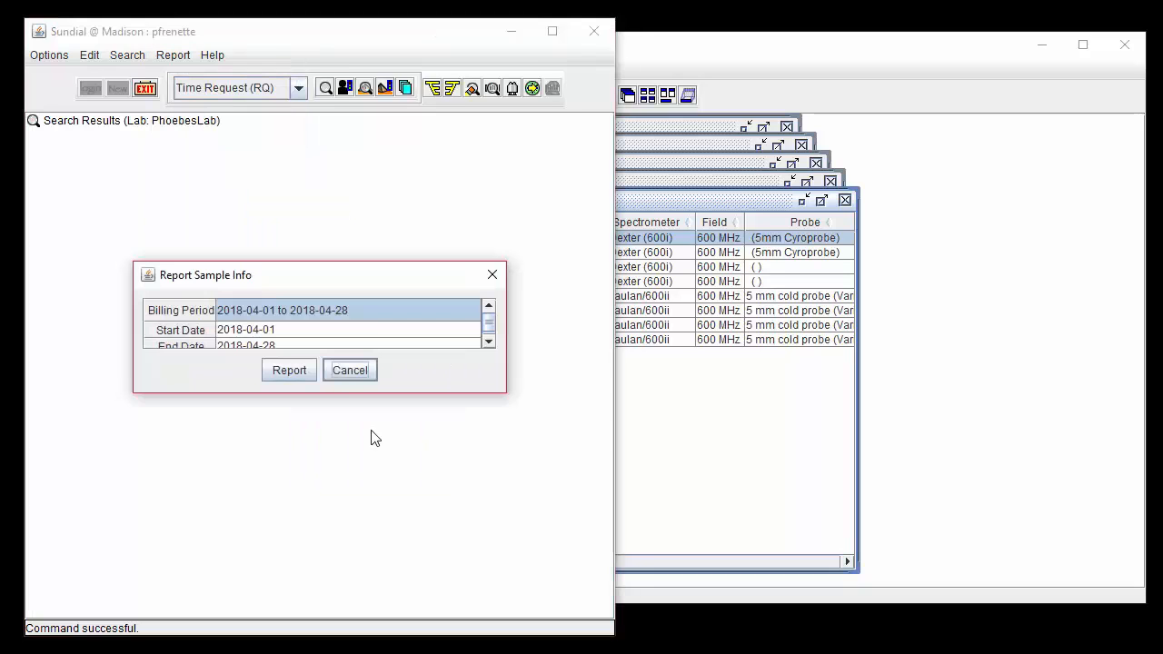
click(284, 372)
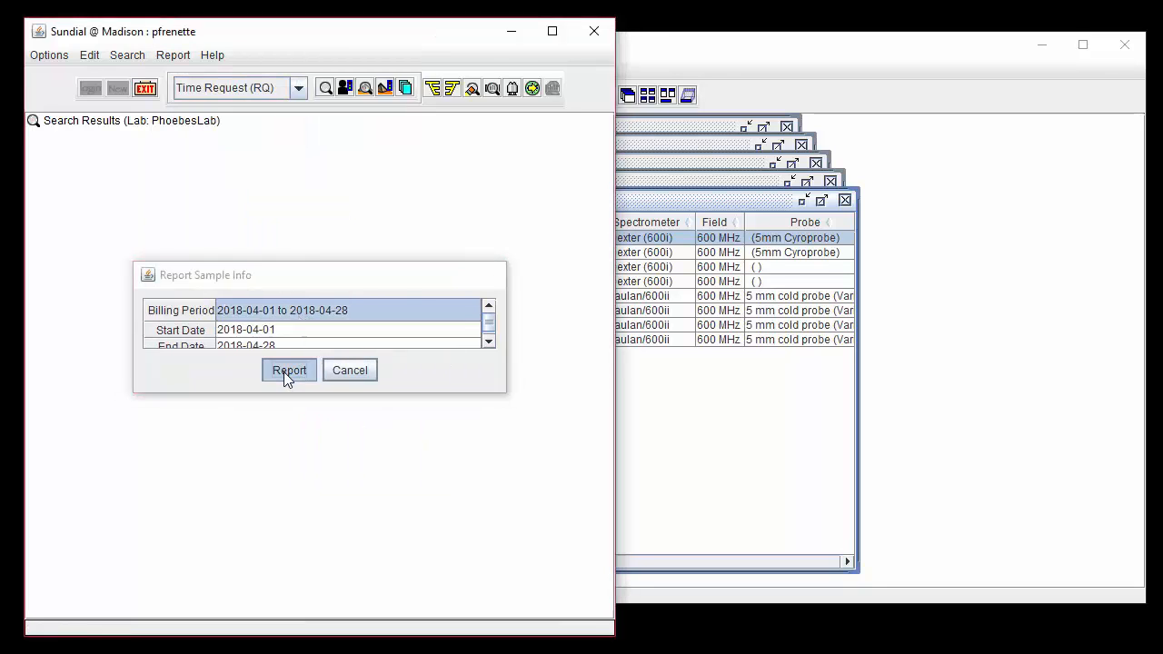
- Look through the columns of the sample info report, from the request number to the radioactive, biohazard, explosive and animal entries
click(188, 259)
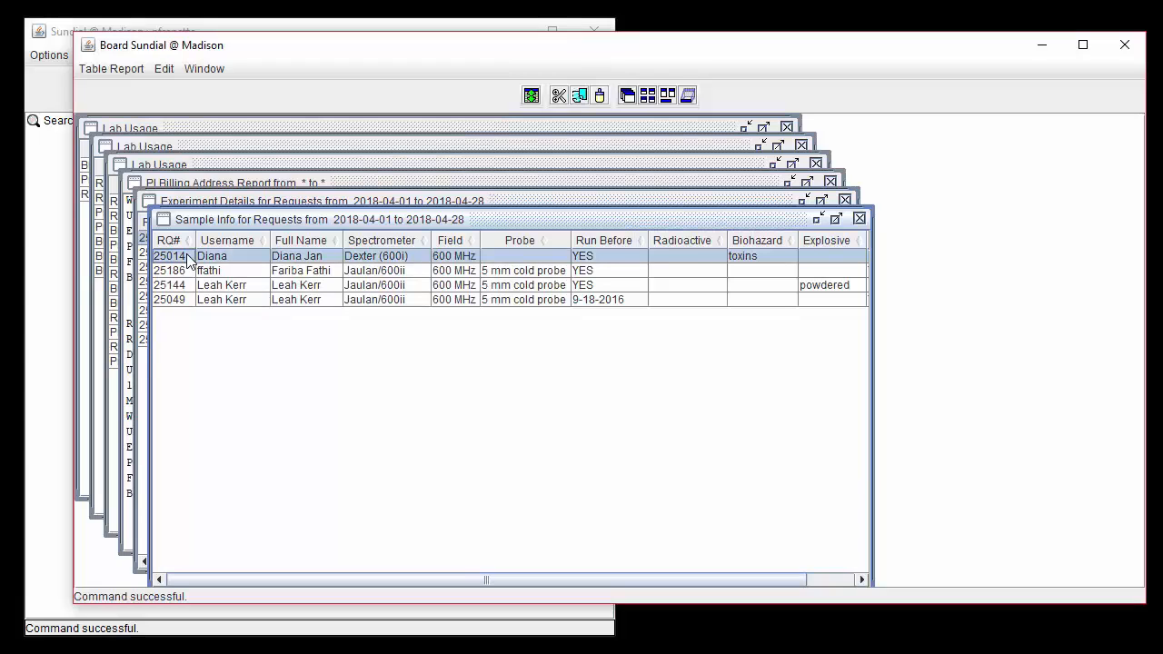
key(Tab)
key(Tab)
key(Tab)
key(Tab)
key(Tab)
key(Tab)
key(Tab)
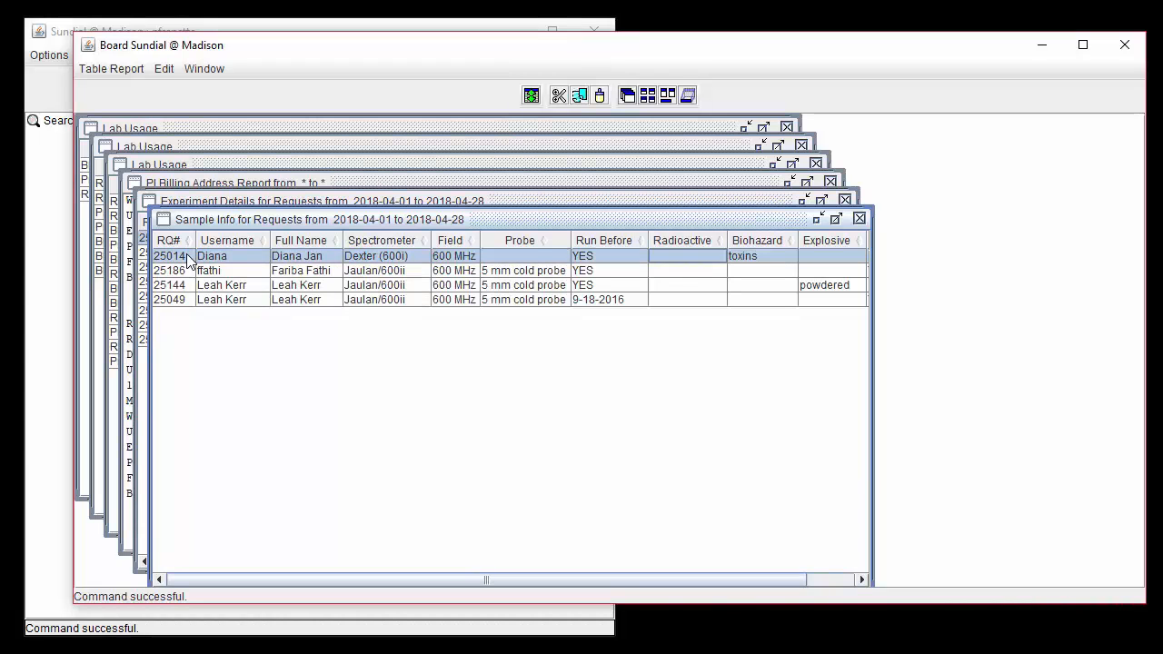
key(Right)
key(Right)
key(Right)
key(Left)
key(Left)
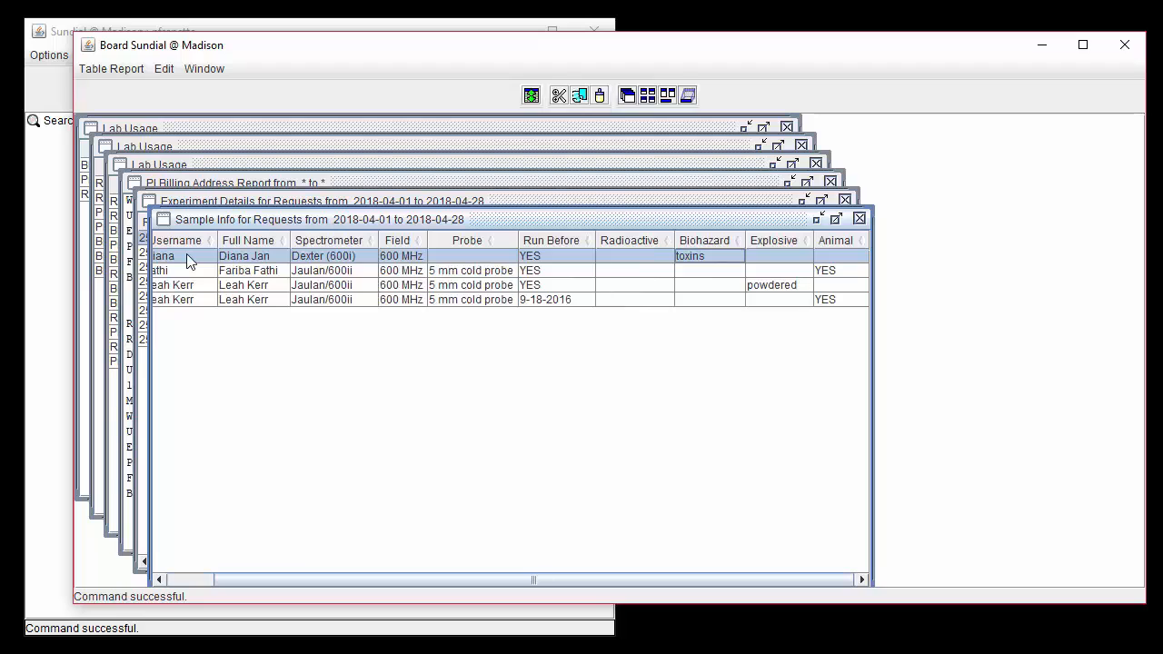
key(Left)
key(Left)
key(Left)
key(Left)
key(Left)
key(Left)
key(Left)
key(Left)
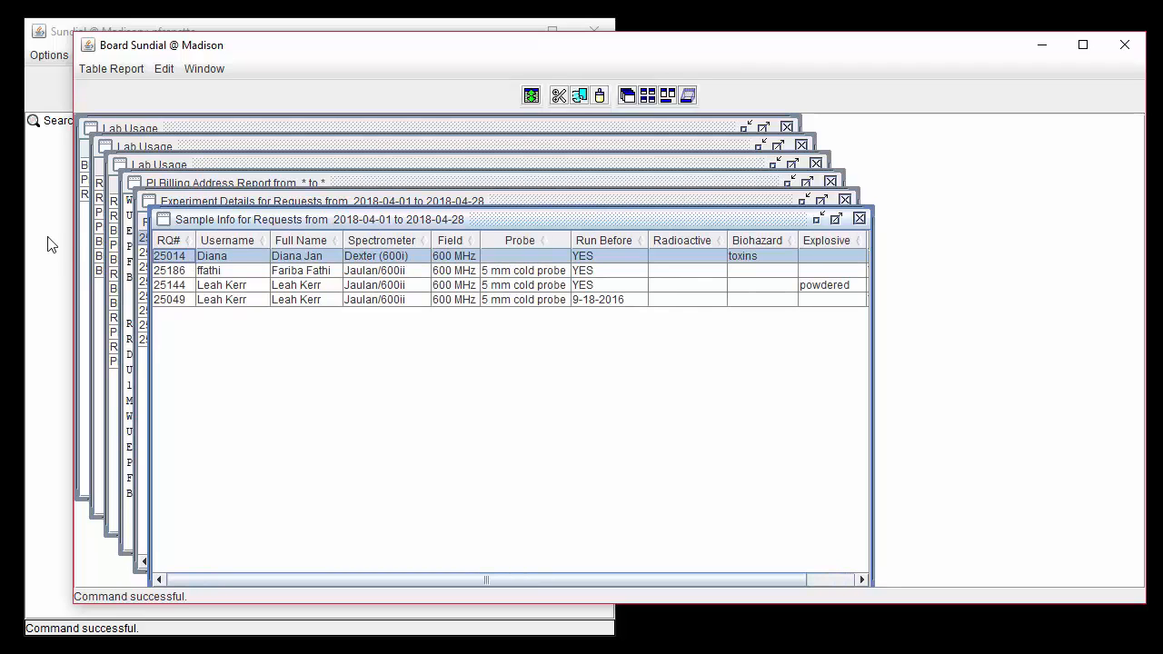
- Generate the time request Training And Assistance report for the billing period 2018-04-01 to 2018-04-28
click(50, 243)
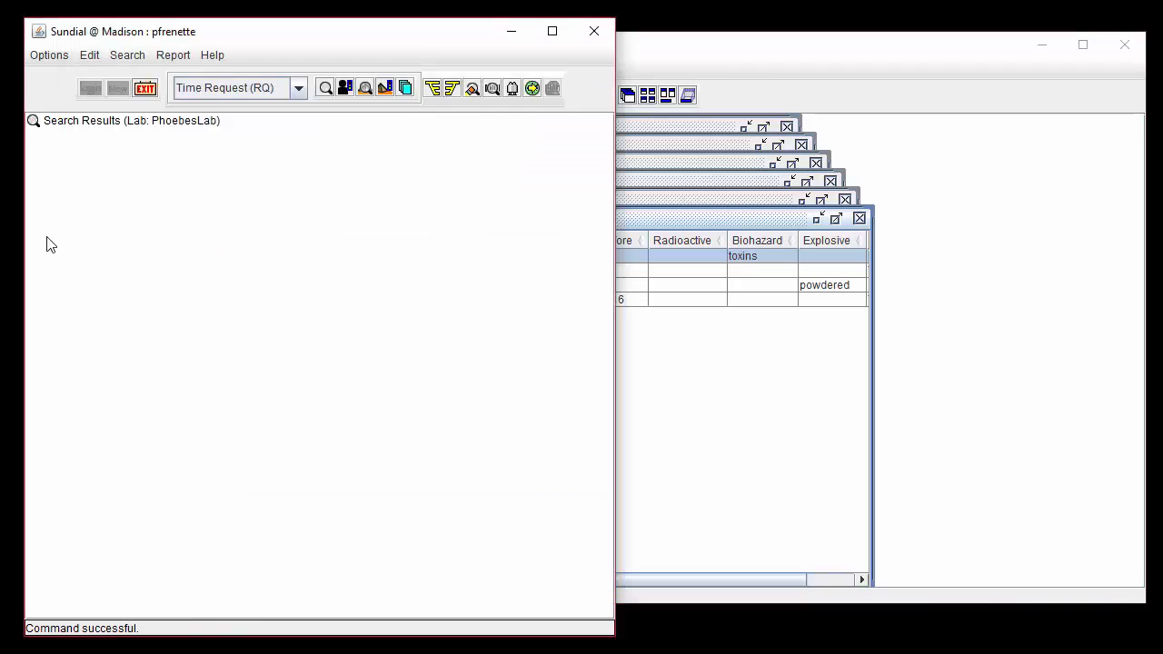
click(173, 56)
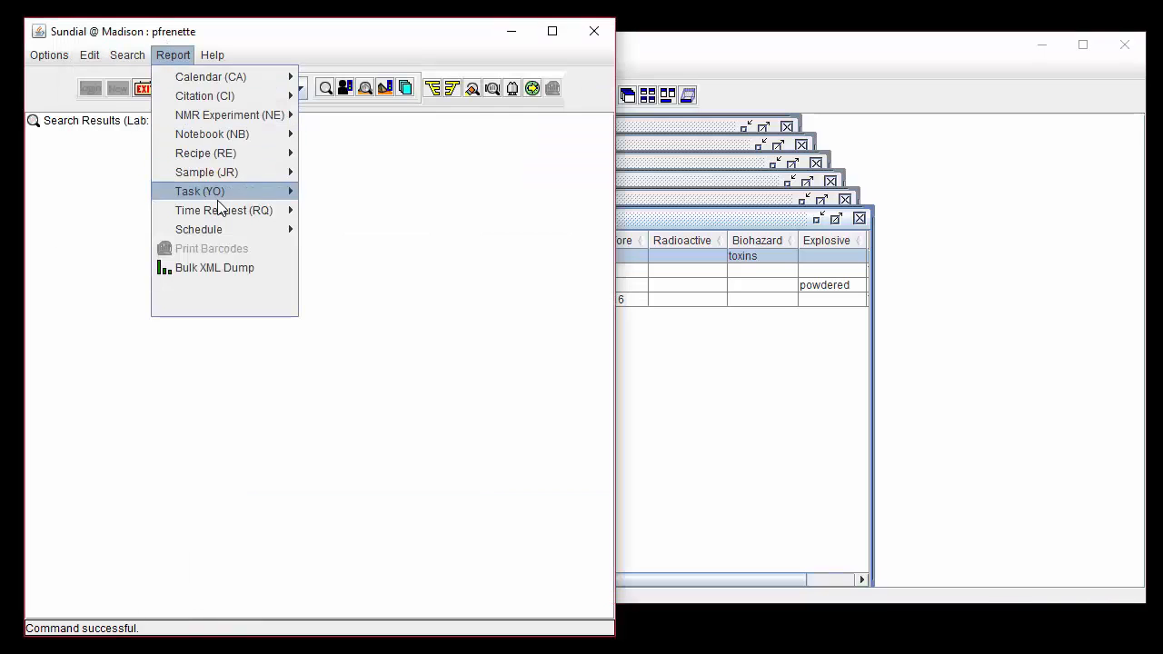
mouse_move(227, 214)
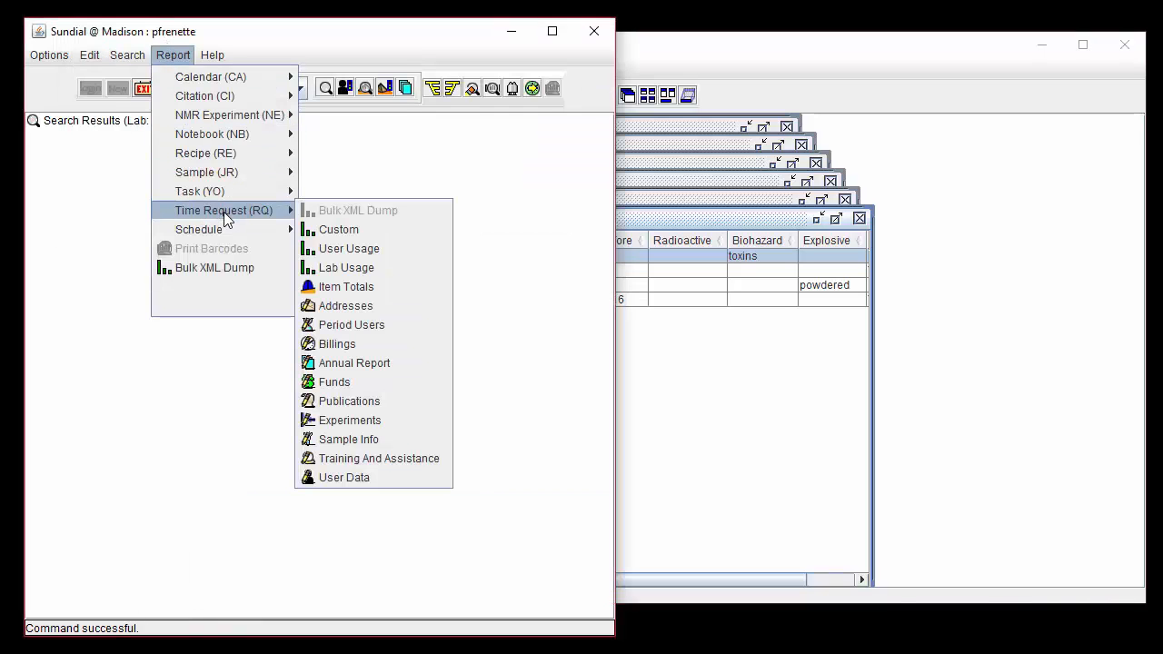
click(397, 461)
click(305, 373)
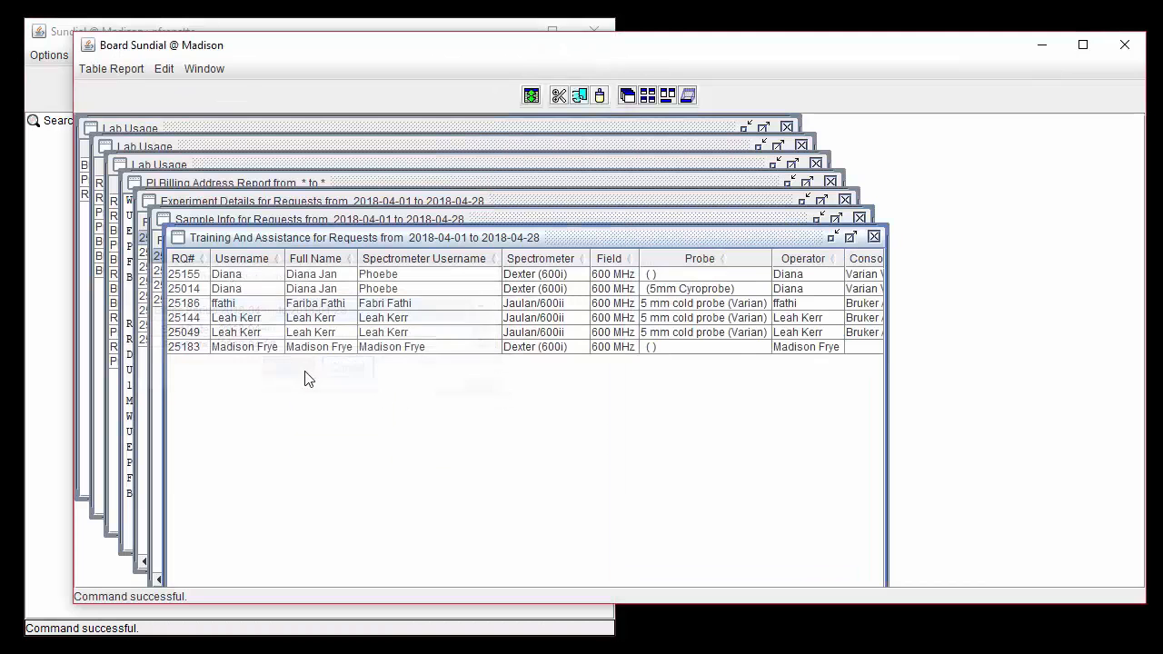
- Look through the columns of the training and assistance report, including operator, console experience and training needed
click(331, 276)
key(Right)
key(Right)
key(Right)
key(Right)
key(Right)
key(Right)
key(Right)
key(Right)
key(Right)
key(Right)
key(Right)
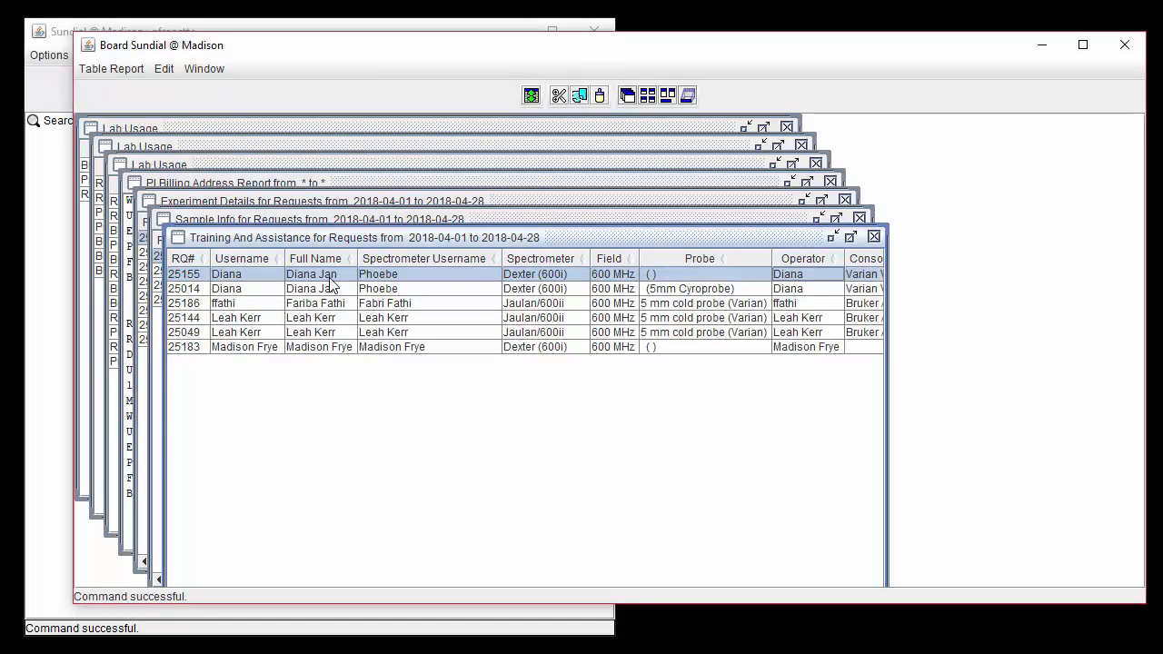
key(Left)
key(Left)
key(Left)
key(Left)
key(Left)
key(Left)
key(Left)
key(Left)
key(Left)
key(Left)
key(Left)
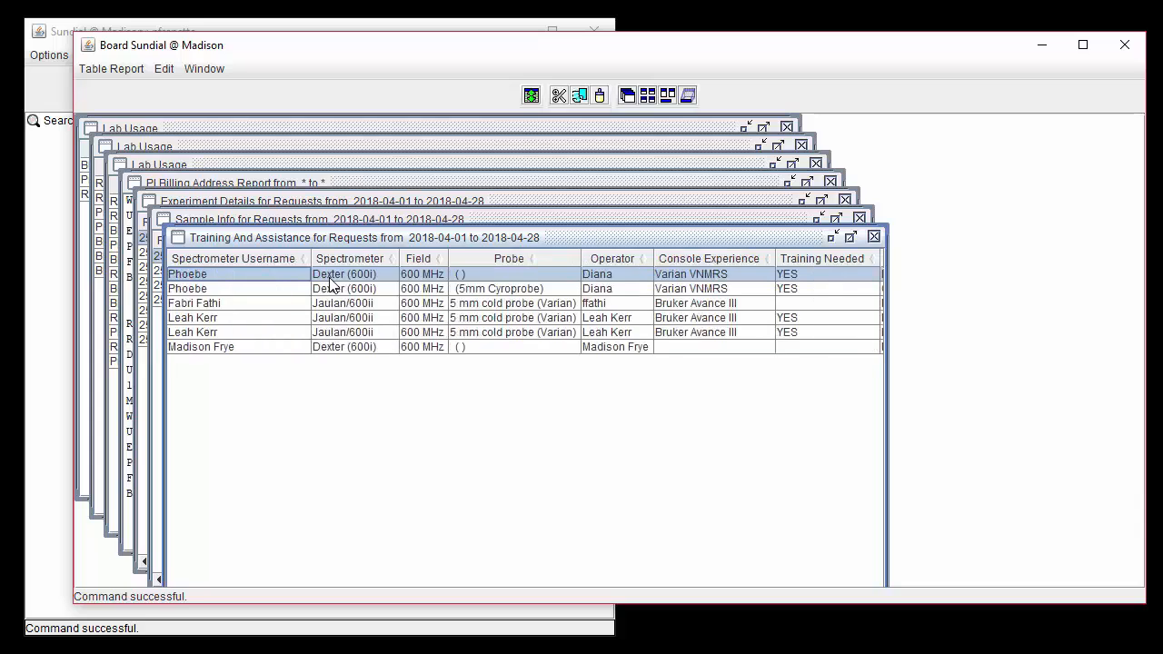
key(Left)
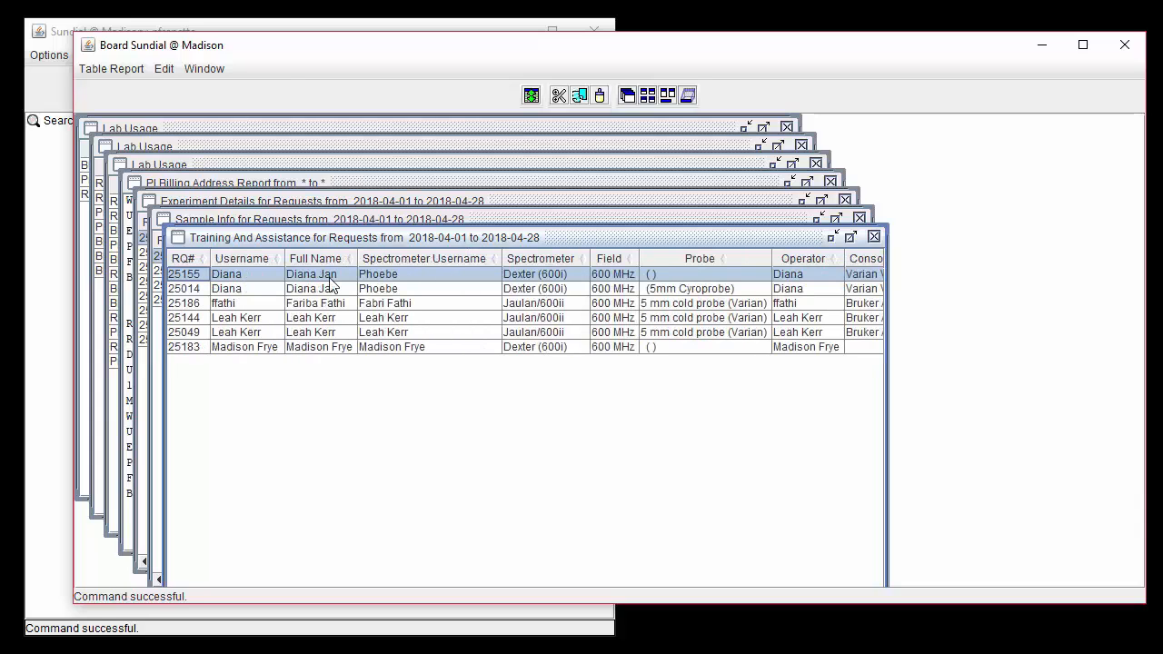
- Generate the time request User Data report for the billing period 2018-04-01 to 2018-04-28
click(68, 264)
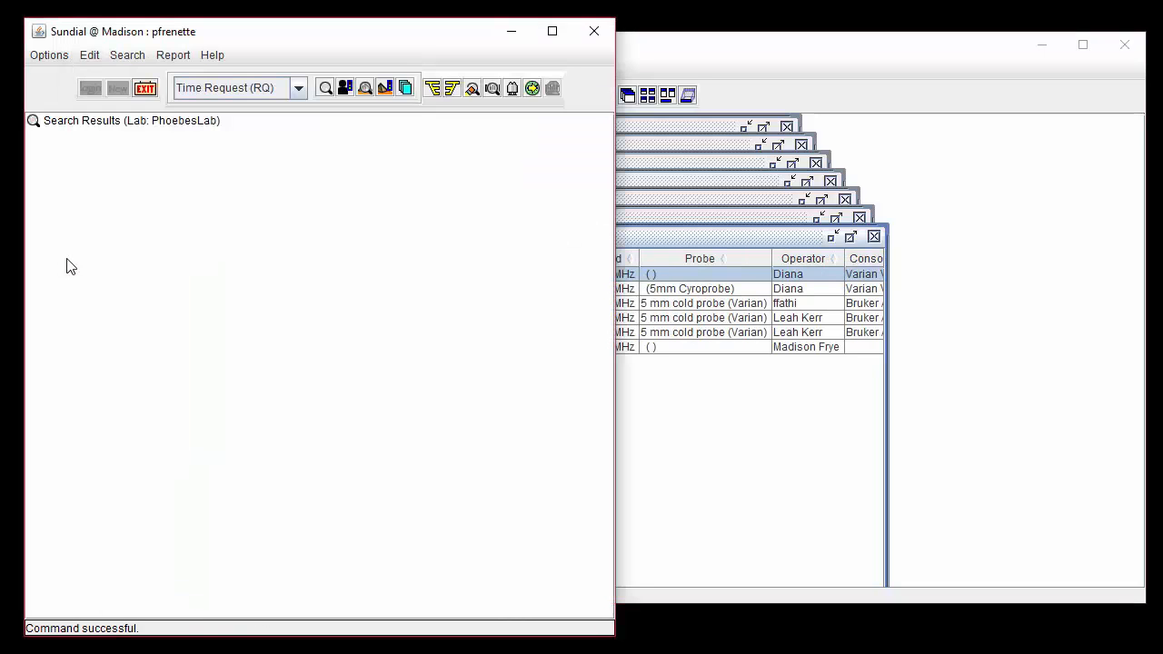
click(177, 55)
mouse_move(282, 212)
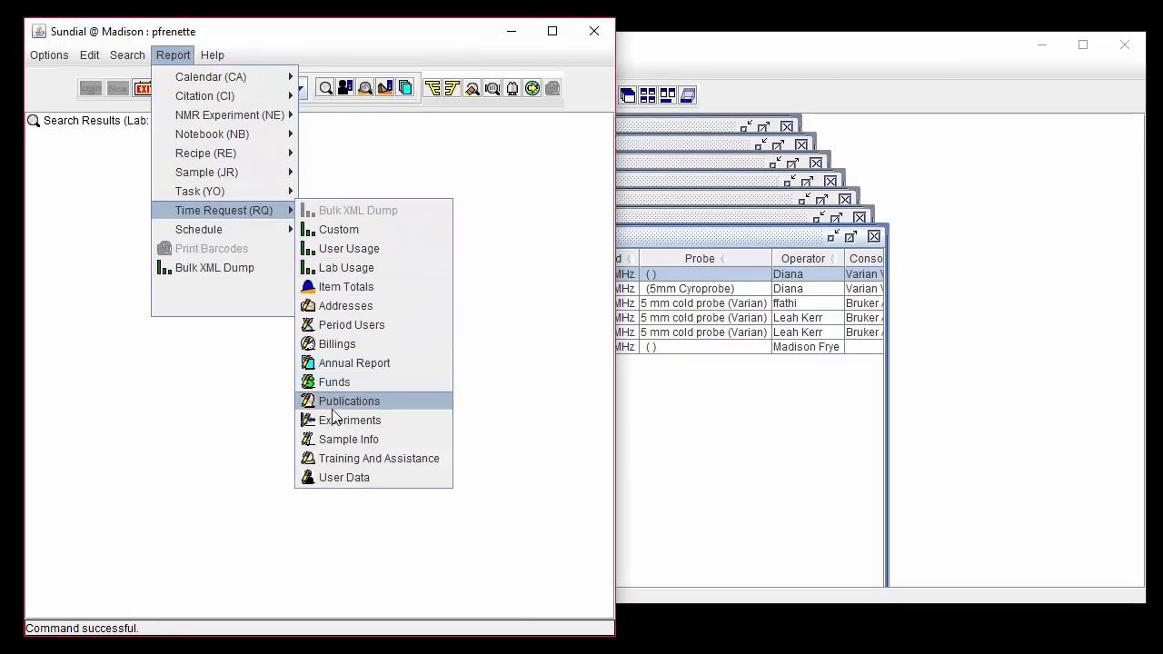
click(341, 479)
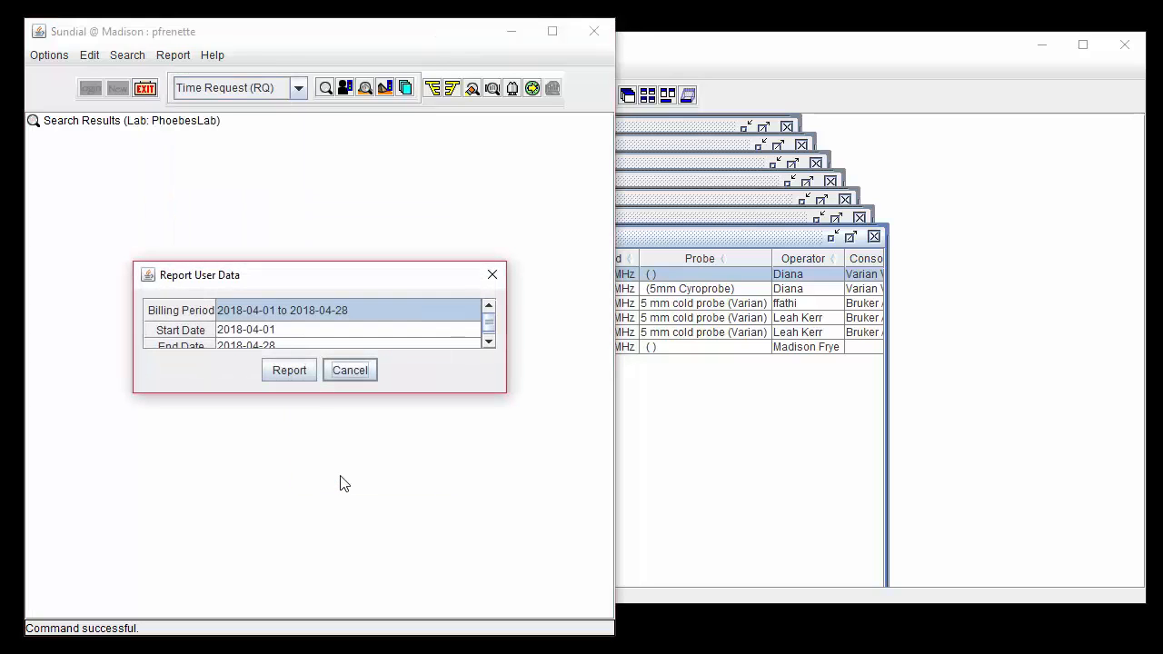
click(287, 370)
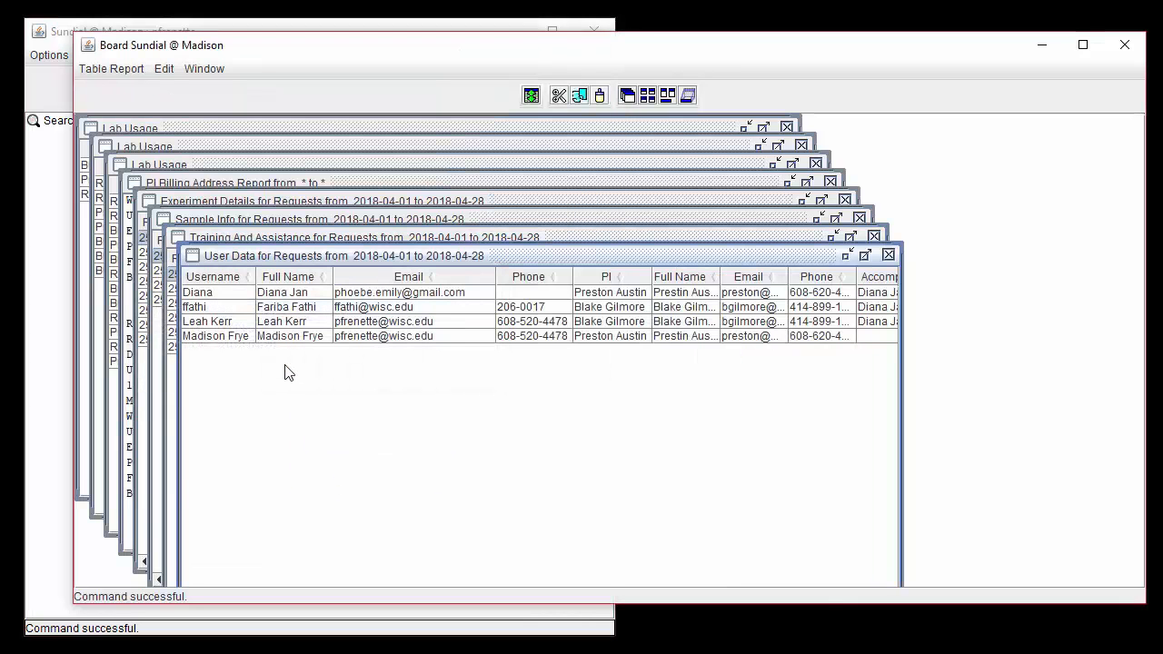
- Look through the columns of the user data report, from the usernames and PI contacts to accompanying persons and extranet access IP
click(396, 295)
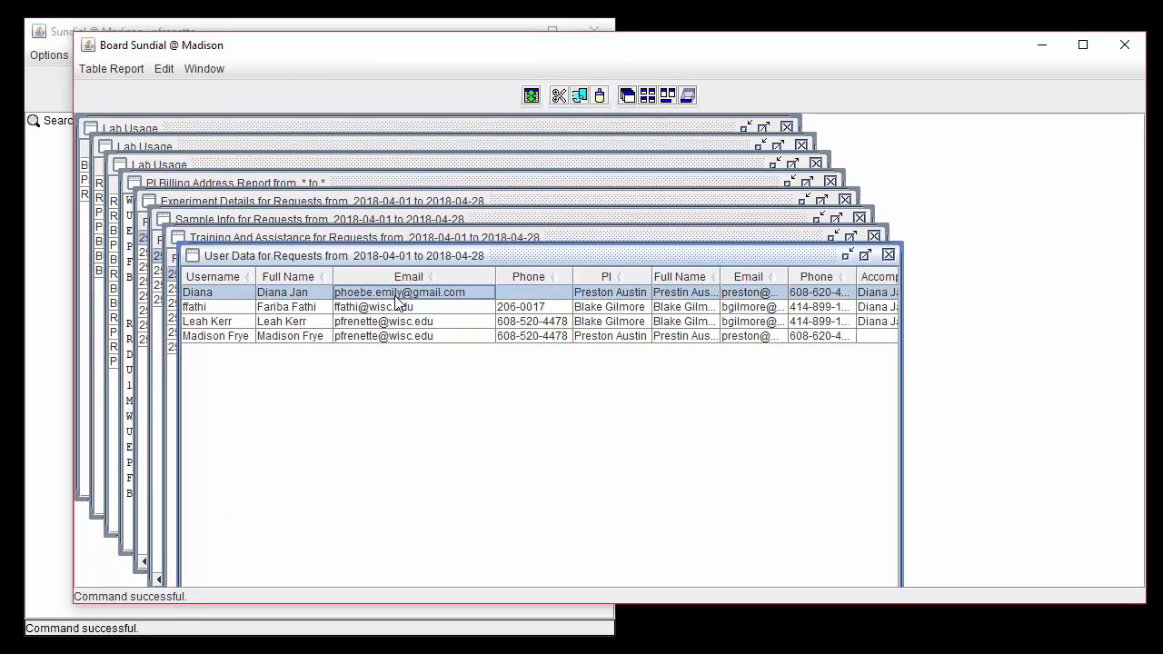
key(Right)
key(Right)
key(Right)
key(Right)
key(Right)
key(Right)
key(Right)
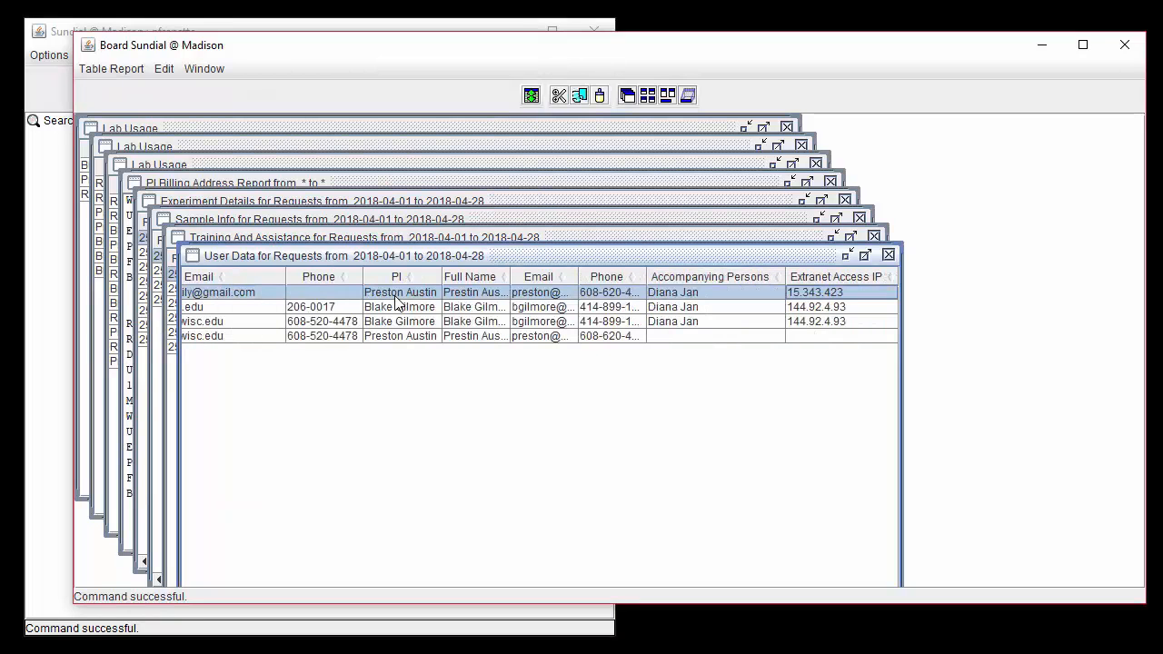
key(Left)
key(Left)
key(Left)
key(Left)
key(Left)
key(Left)
key(Left)
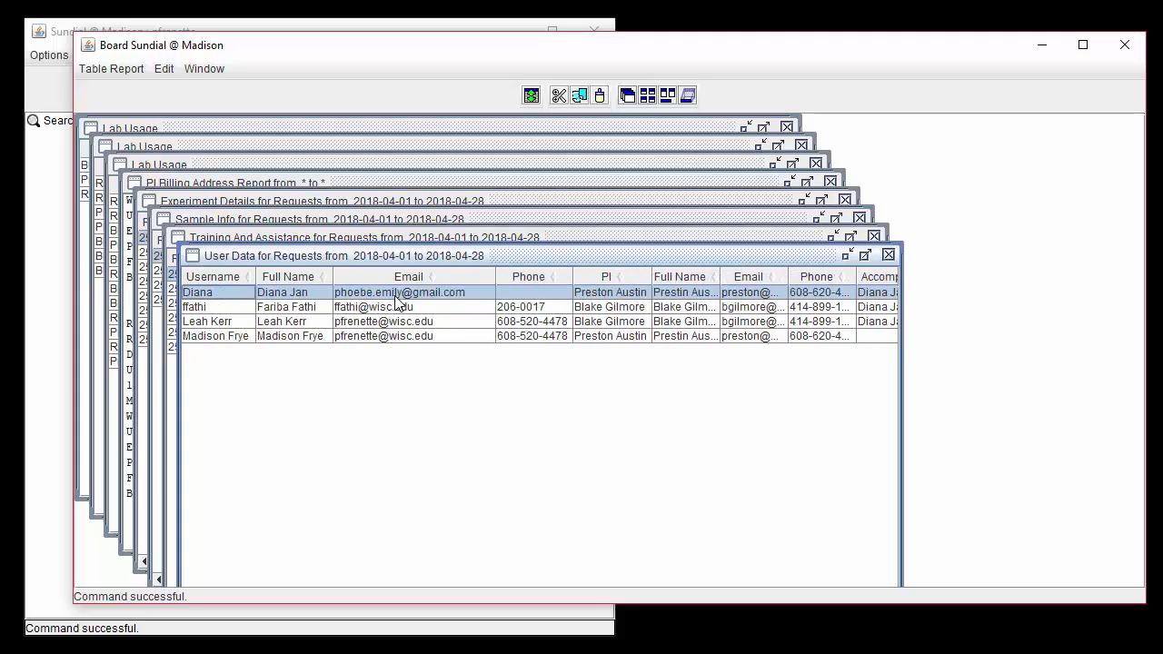
click(203, 69)
click(229, 90)
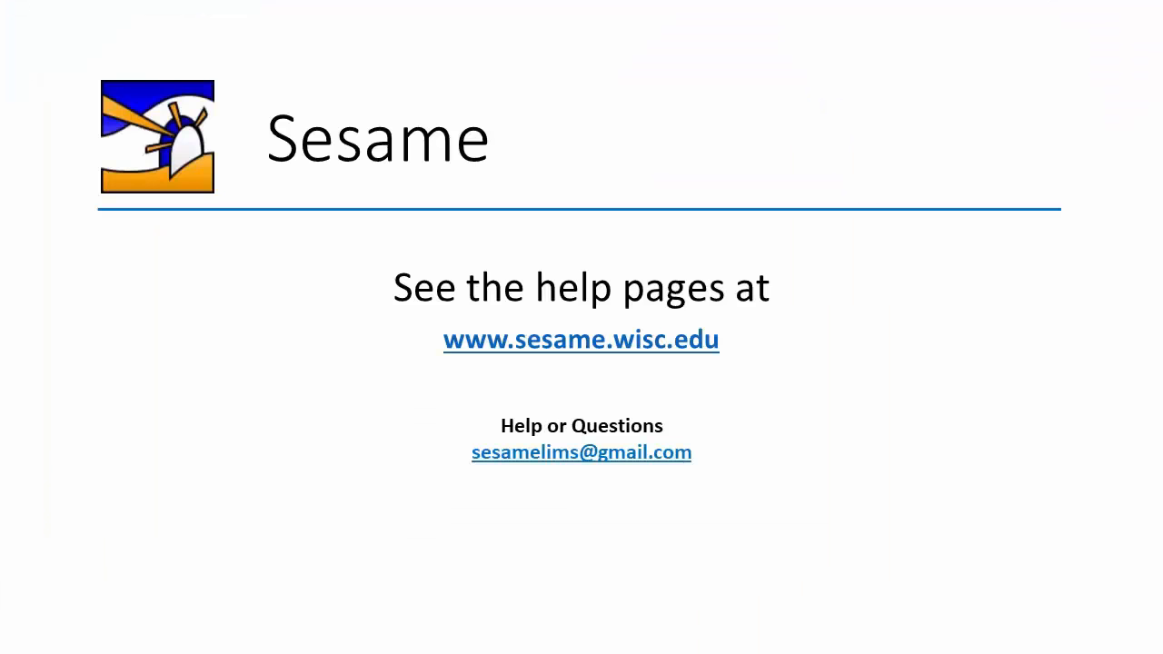